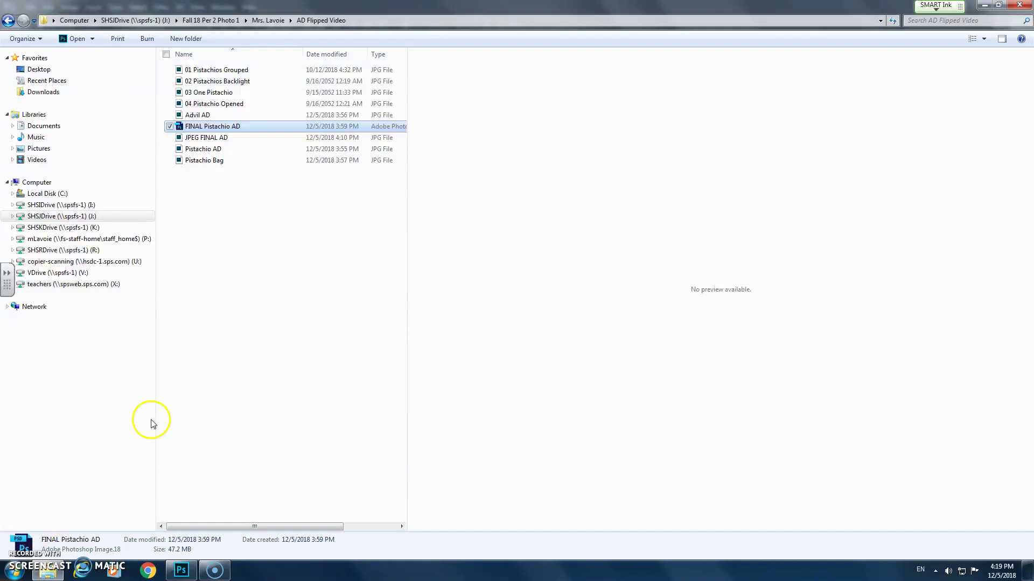
Preview the Advil AD image, then the Pistachio AD image.
click(200, 117)
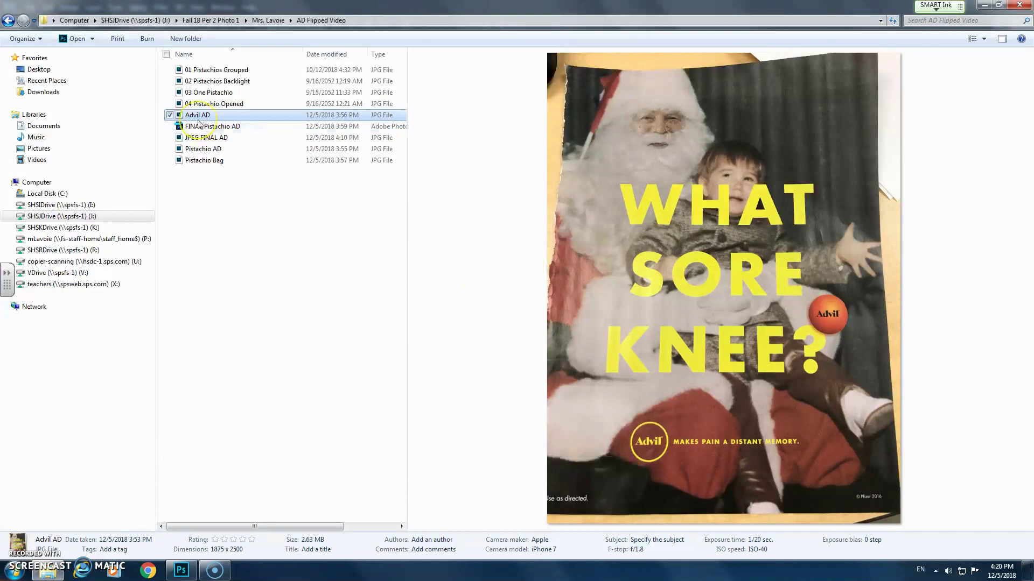
click(214, 153)
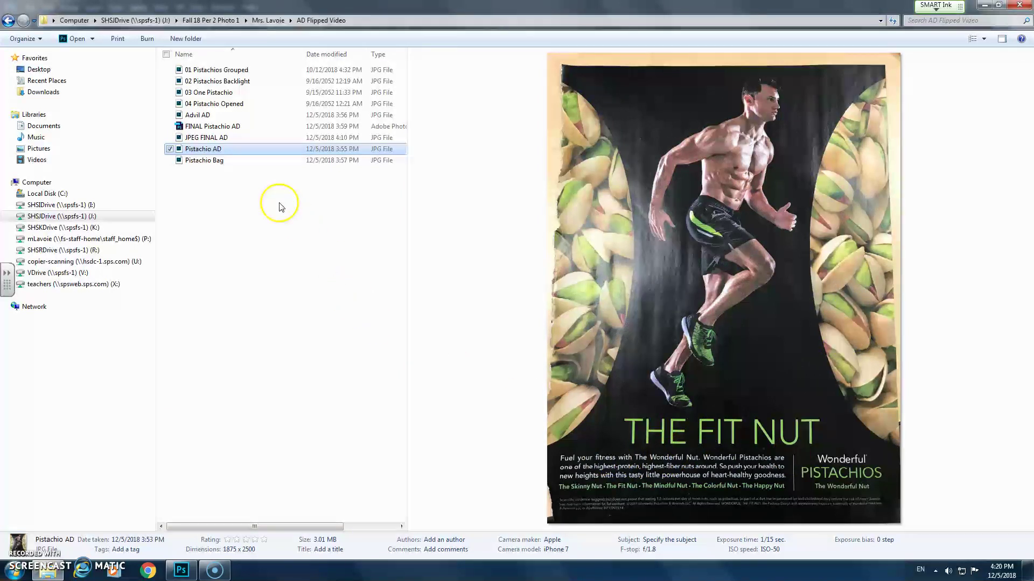
Preview pistachio photos 01–04, both ads, and finally the Pistachio Bag image.
click(222, 72)
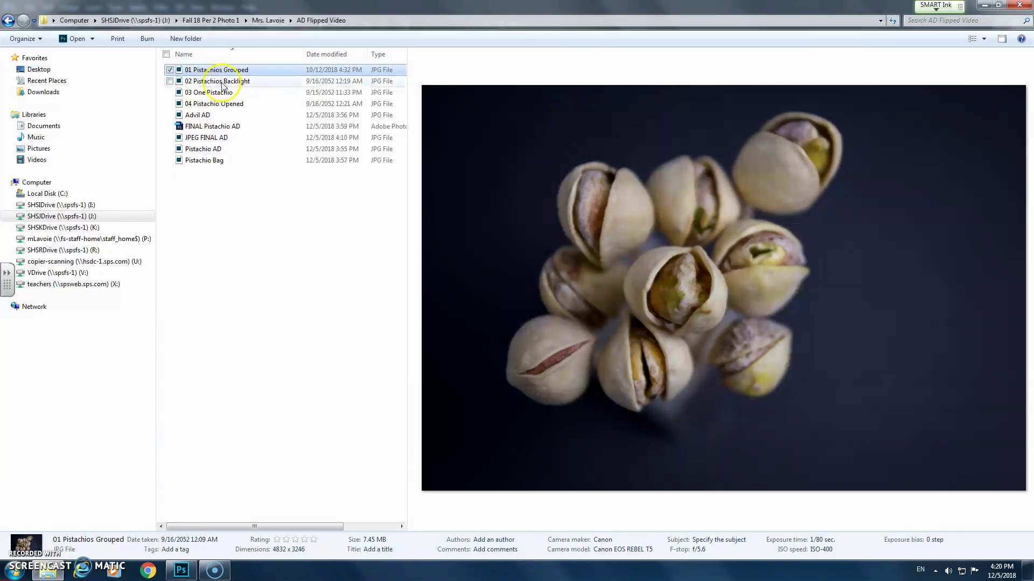
click(221, 81)
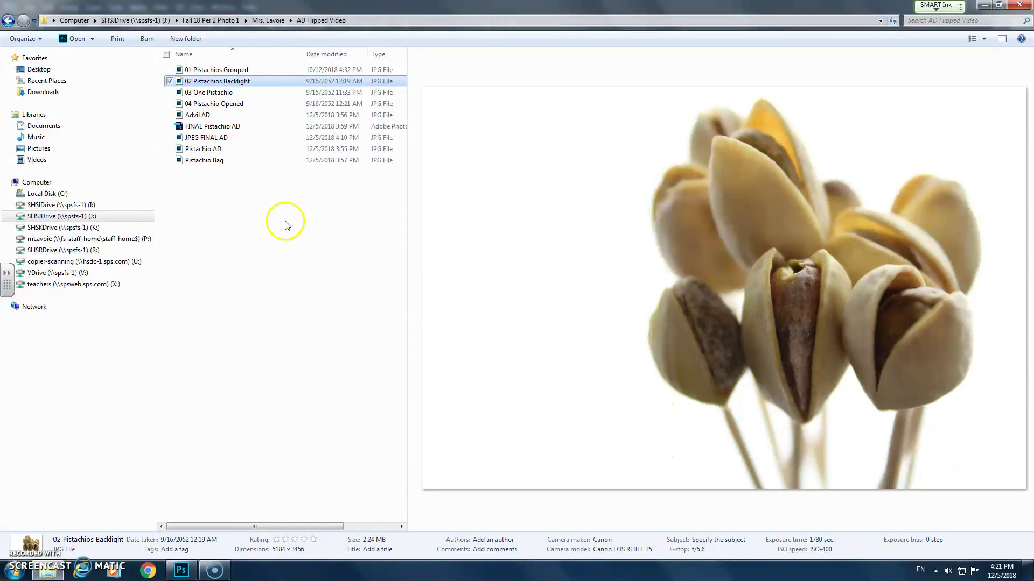
click(211, 92)
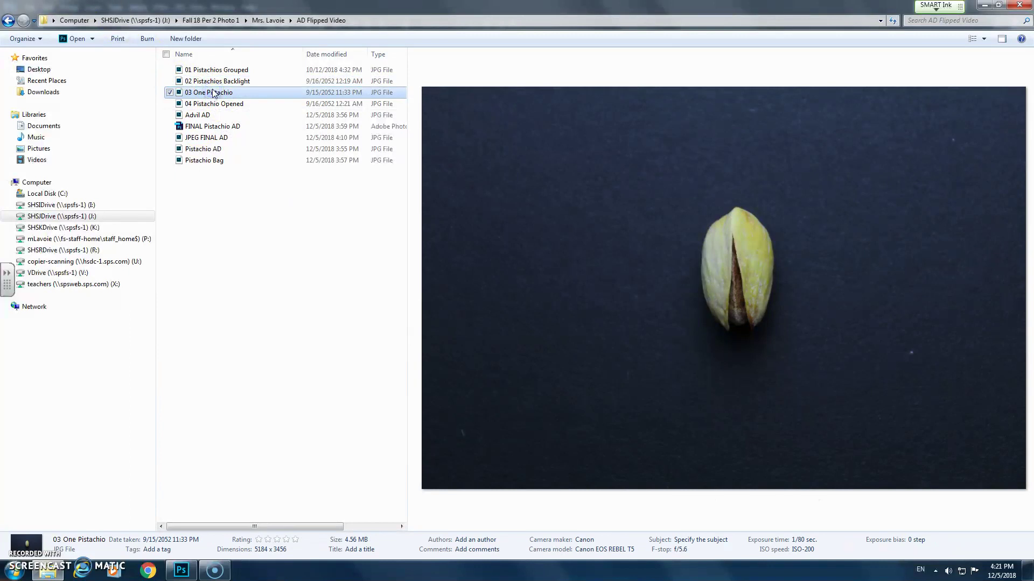
click(213, 105)
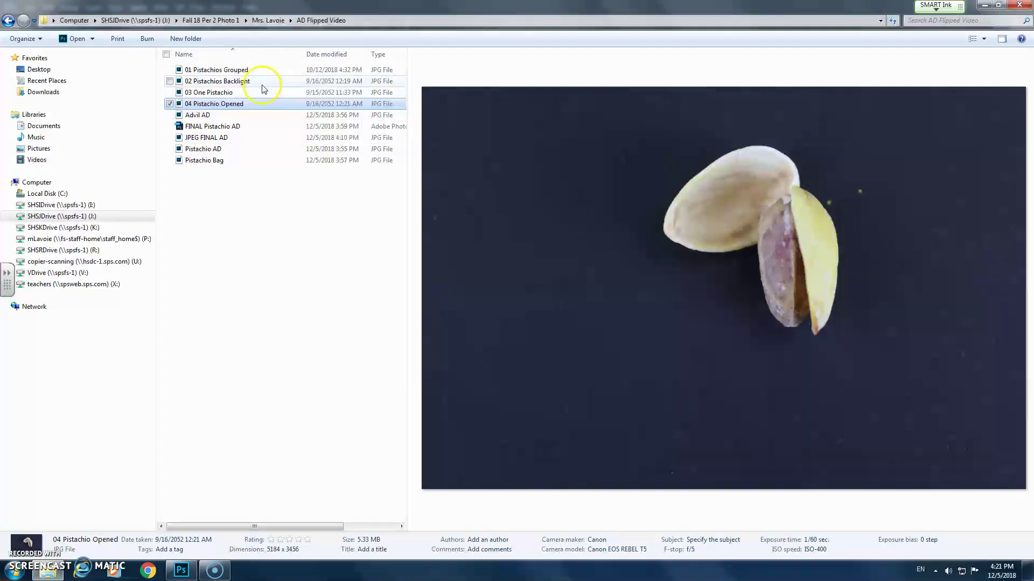
click(207, 115)
click(240, 149)
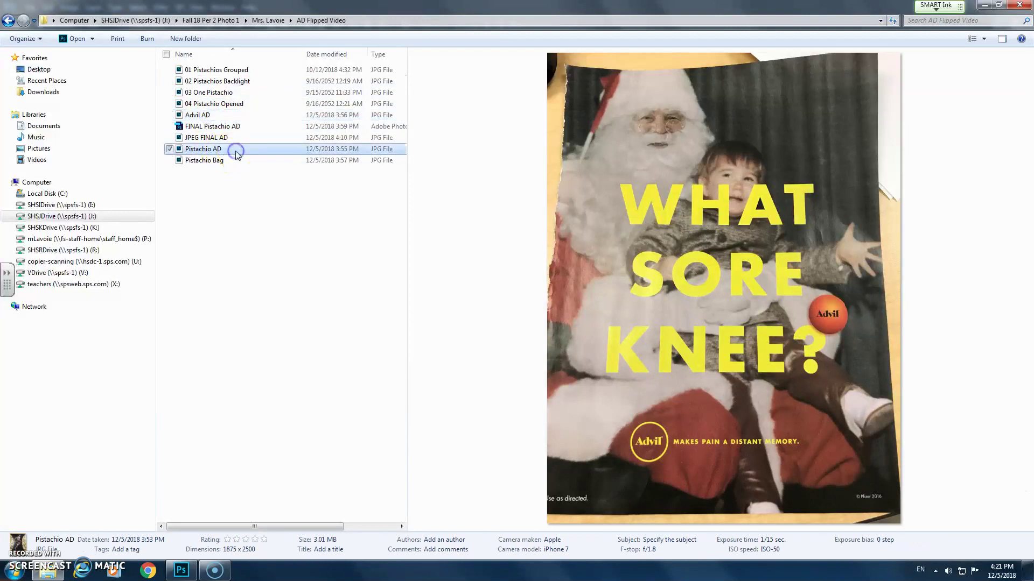
click(208, 160)
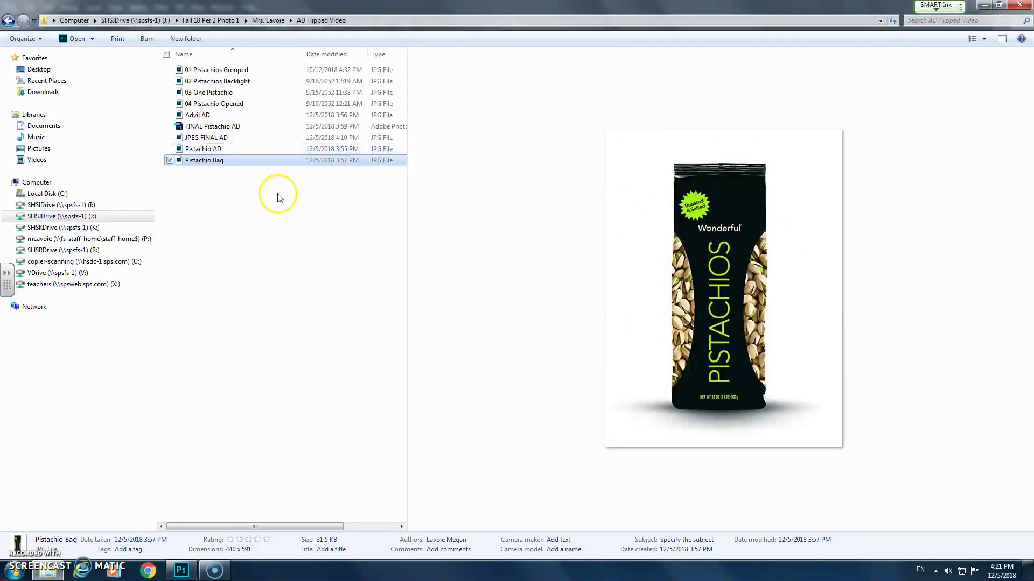
Compare the JPEG FINAL AD with the Advil AD and Pistachio AD previews.
click(212, 139)
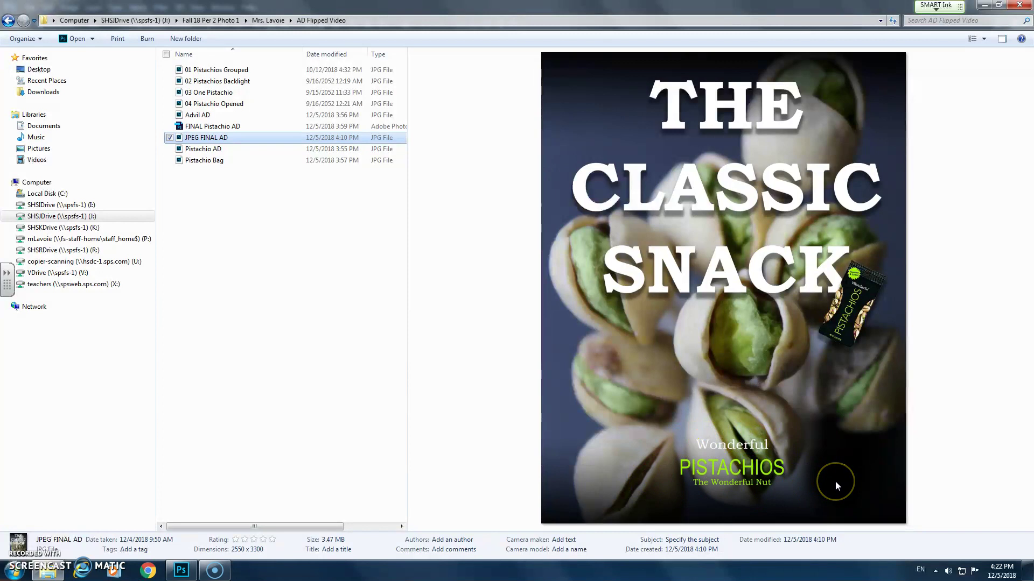
click(209, 115)
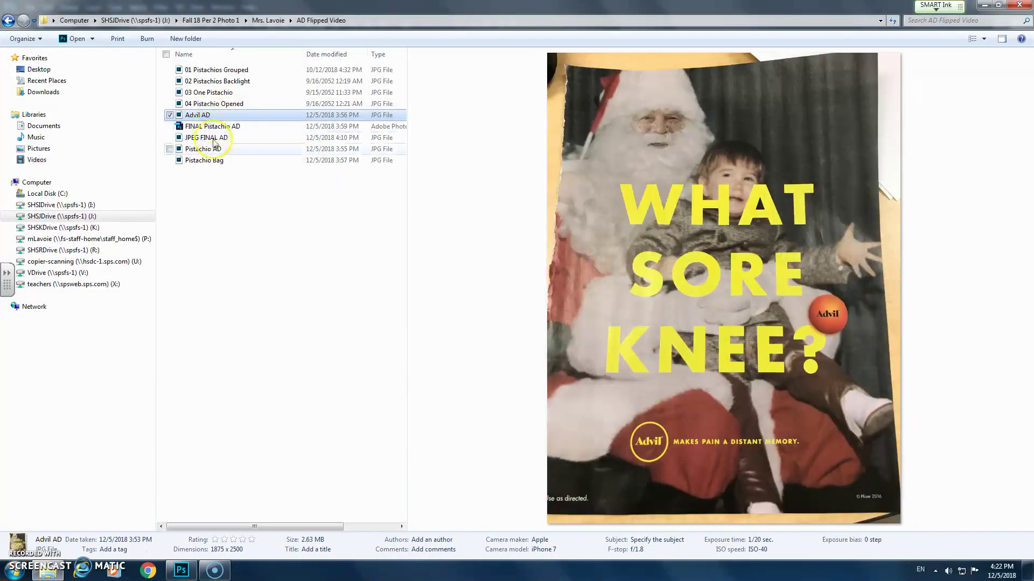
click(228, 150)
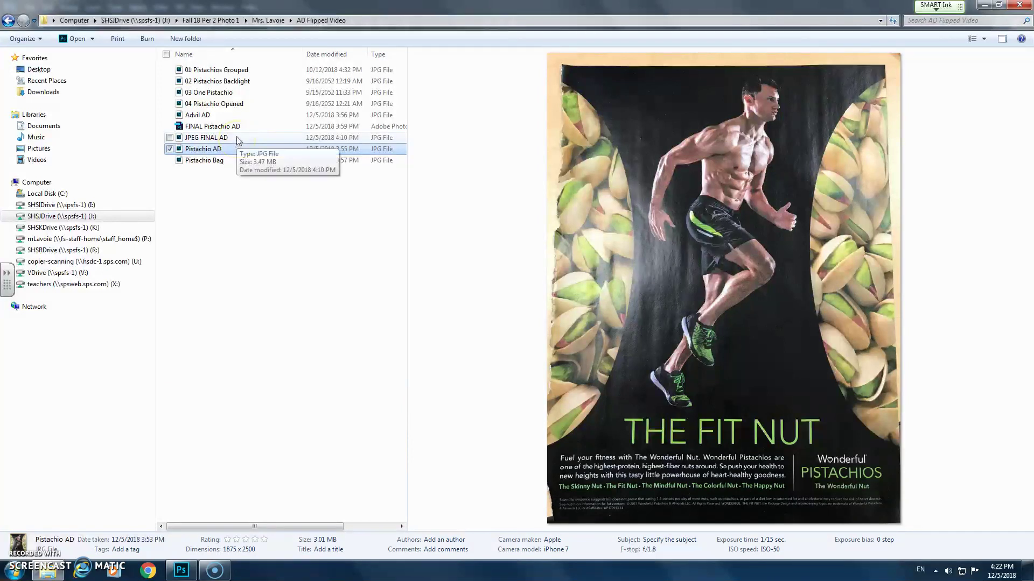
click(238, 141)
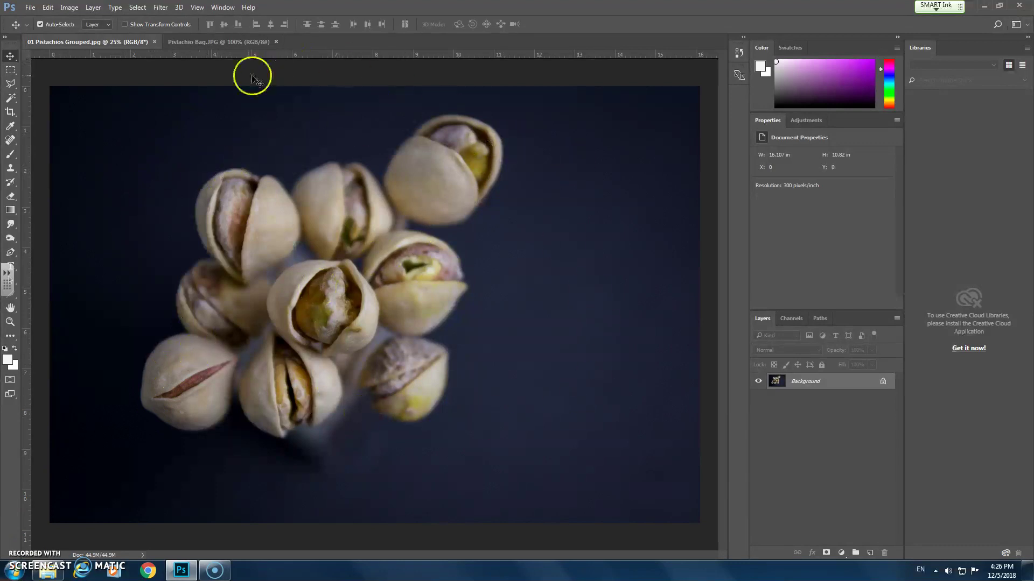
Flip between the Pistachio Bag and grouped pistachios documents.
click(188, 43)
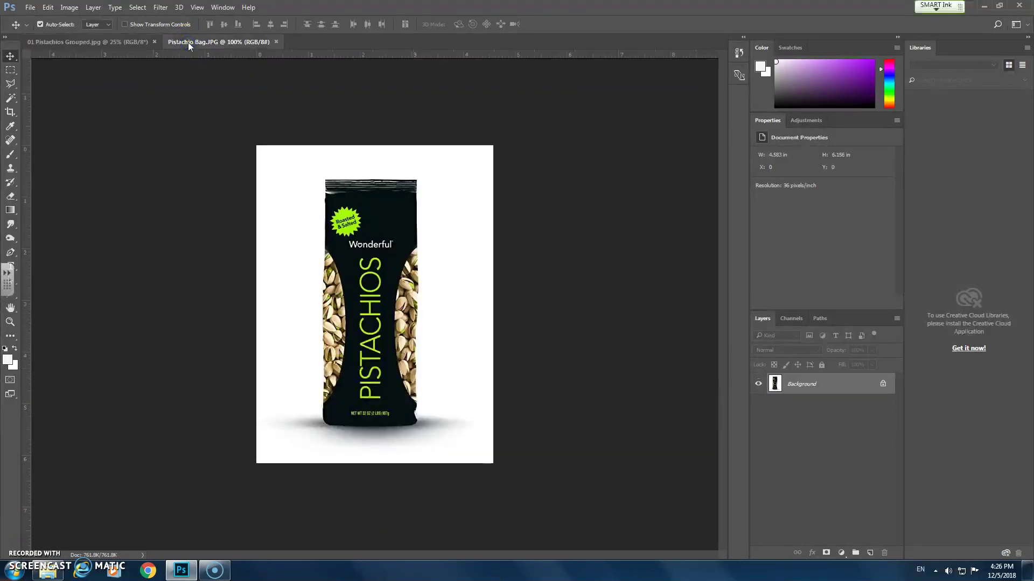
click(89, 41)
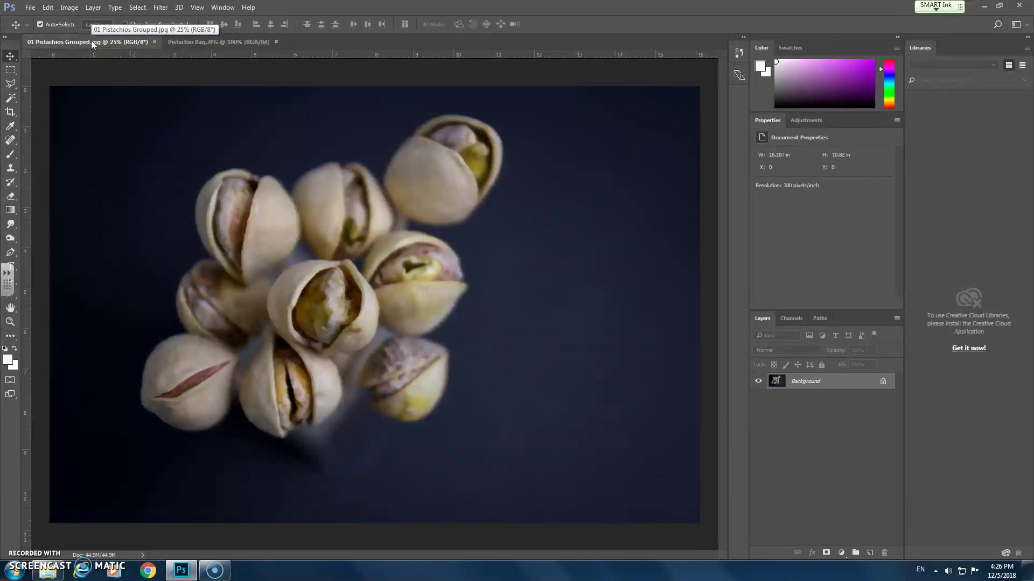
click(76, 35)
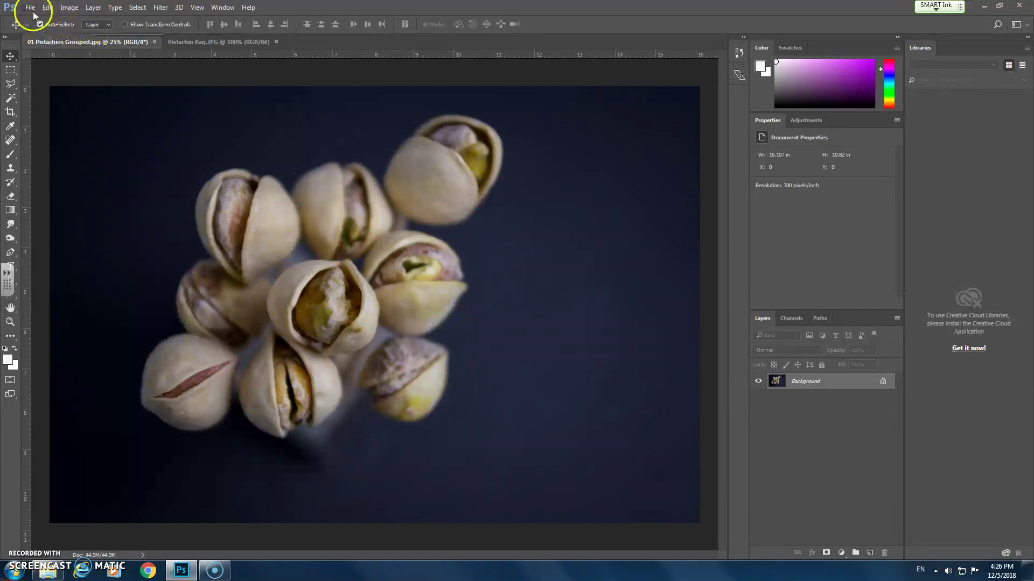
Create a new Letter 8.5 × 11 in document at 300 ppi from the Print presets.
click(31, 8)
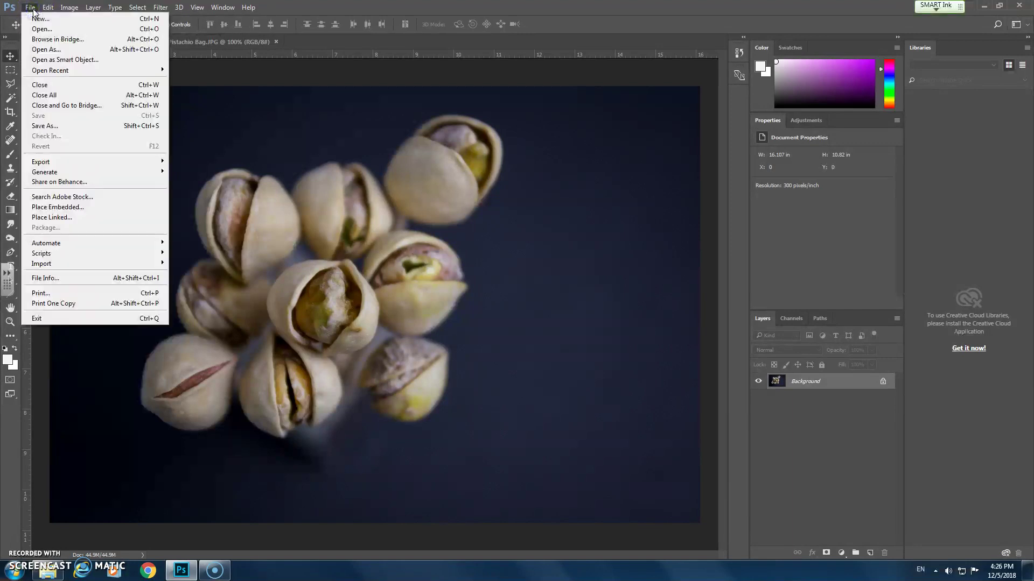
click(35, 18)
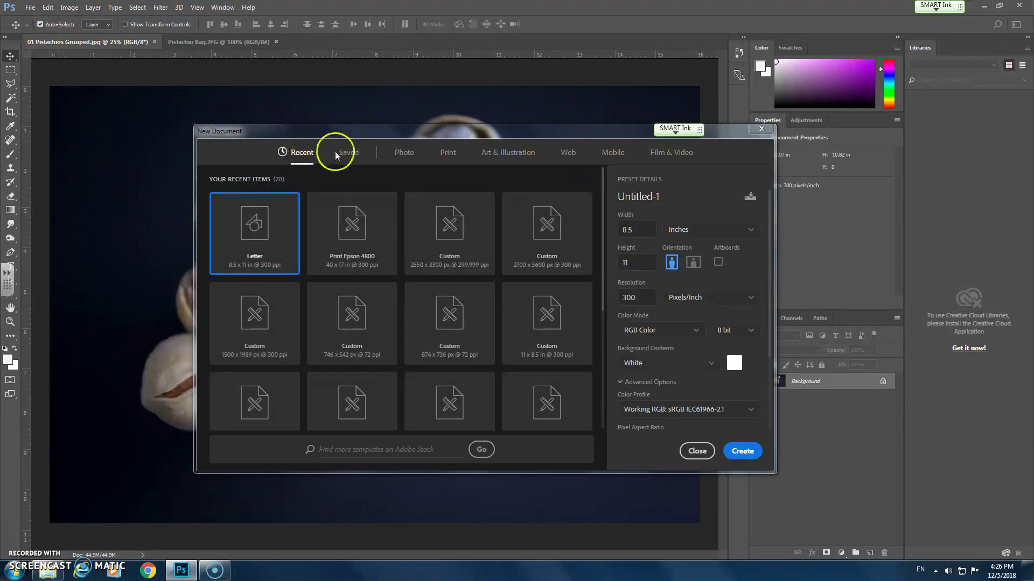
click(449, 154)
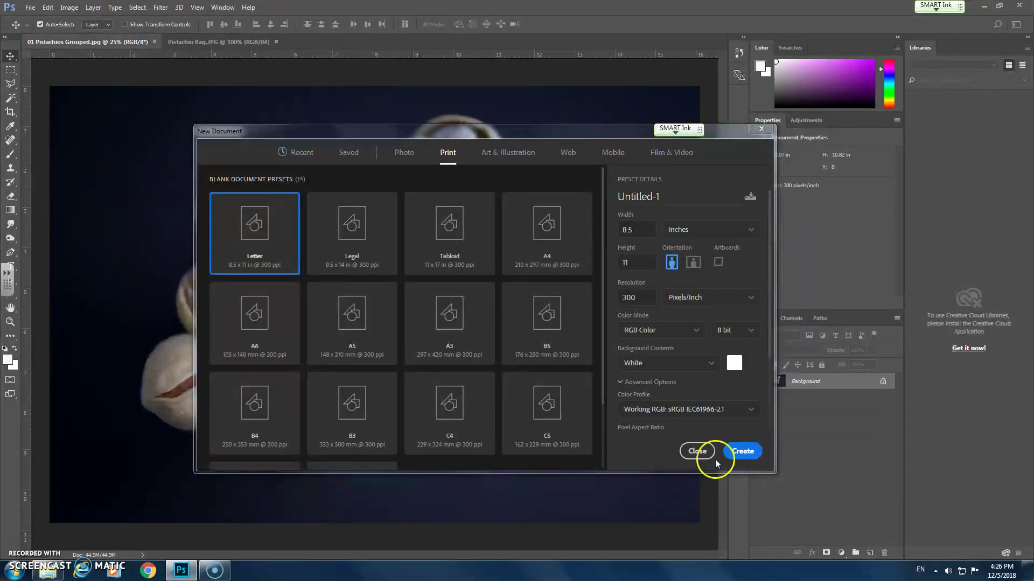
click(743, 452)
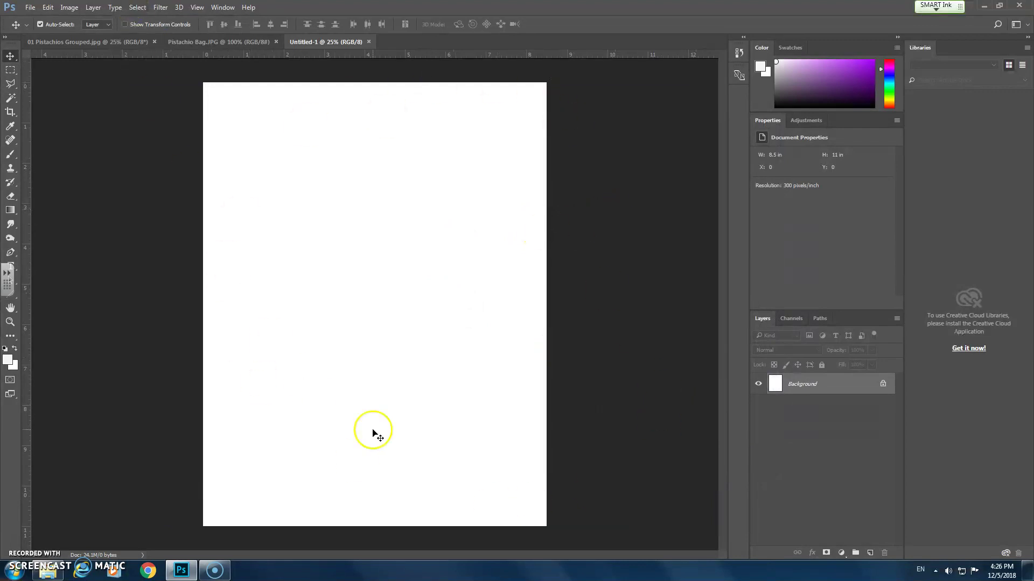
Paste the grouped pistachios photo into Untitled-1, then rotate, scale and reposition it across the page.
click(97, 41)
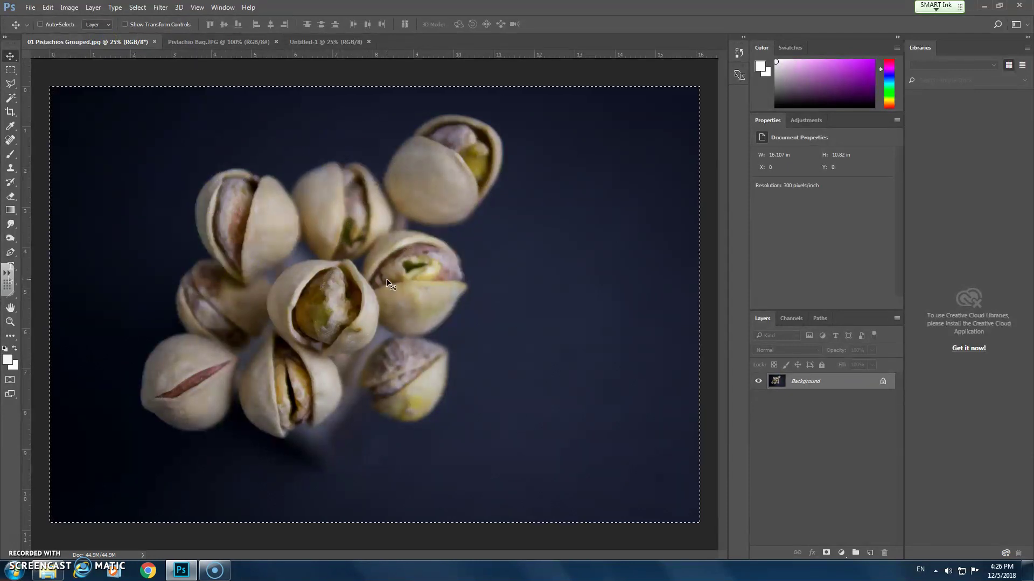
click(321, 42)
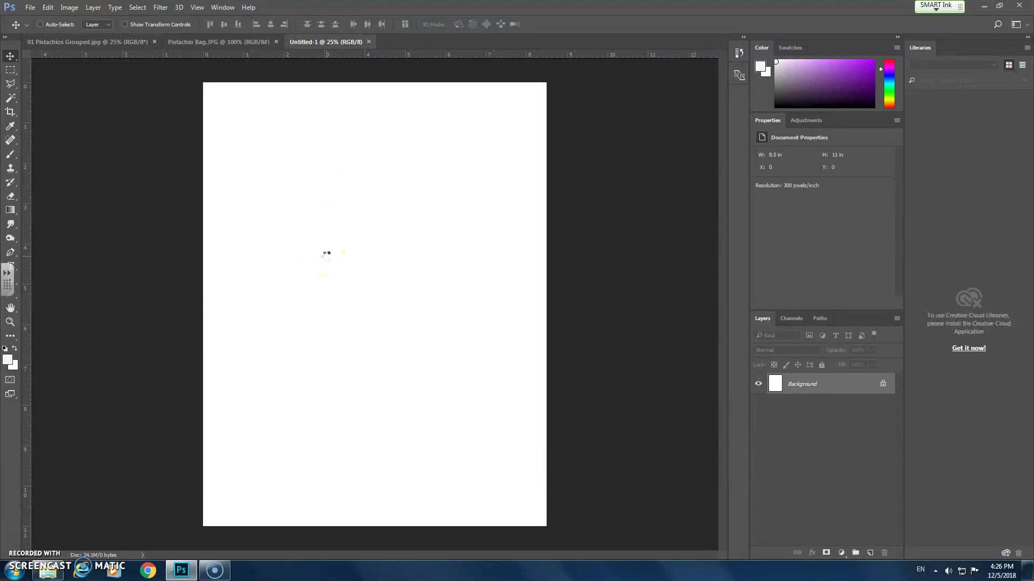
drag(326, 253, 327, 254)
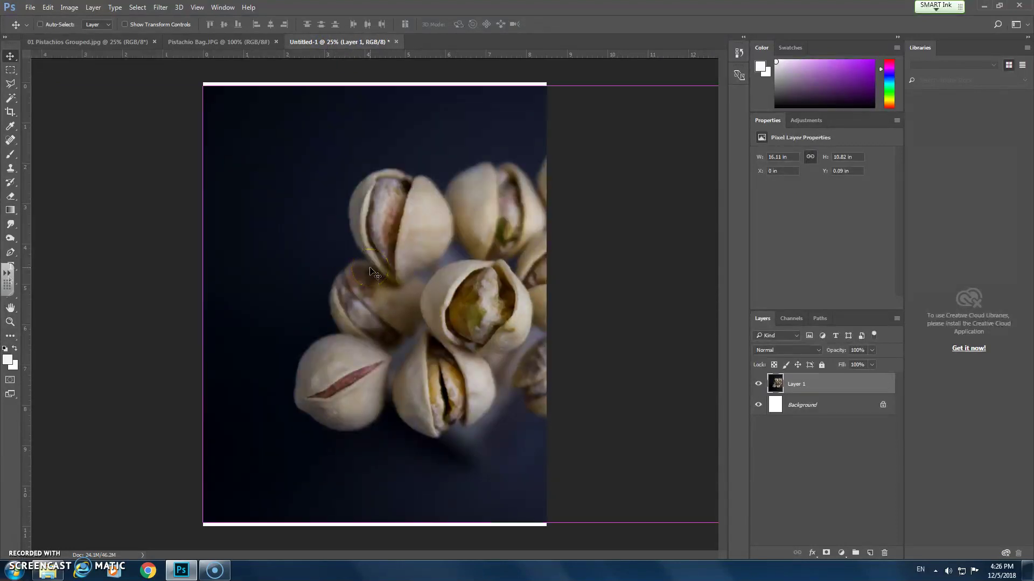
key(ctrl+t)
drag(184, 82, 366, 471)
drag(398, 381, 263, 365)
drag(629, 376, 453, 484)
key(Return)
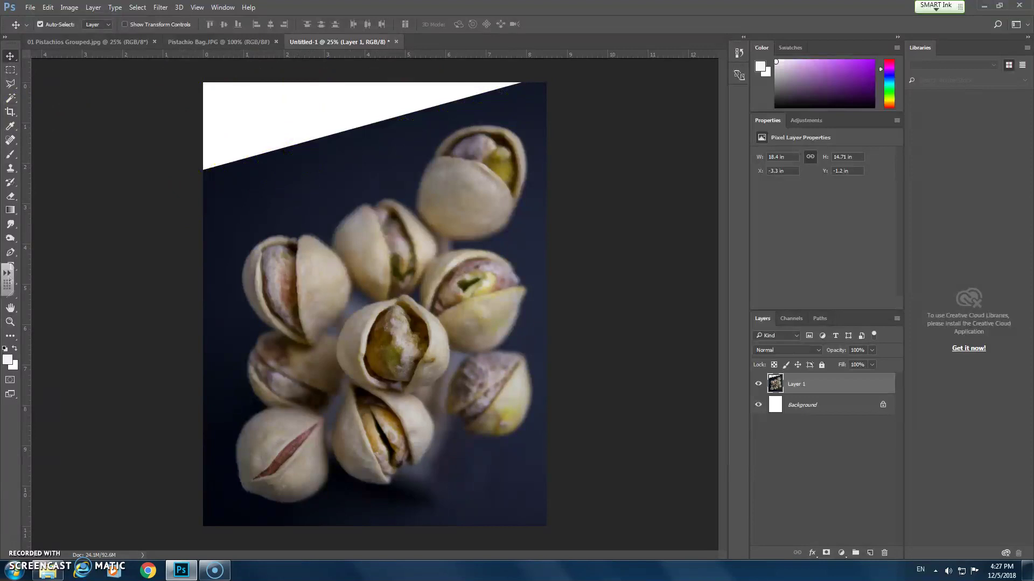
Clone dark background over the white top-left corner using a 168 px Clone Stamp brush.
click(11, 168)
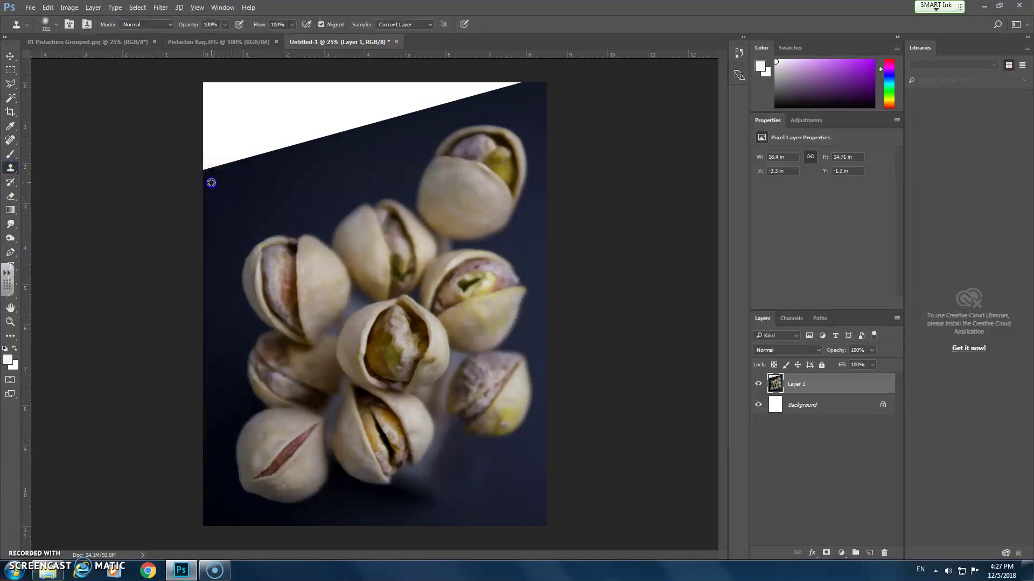
alt+click(211, 184)
drag(210, 169, 344, 132)
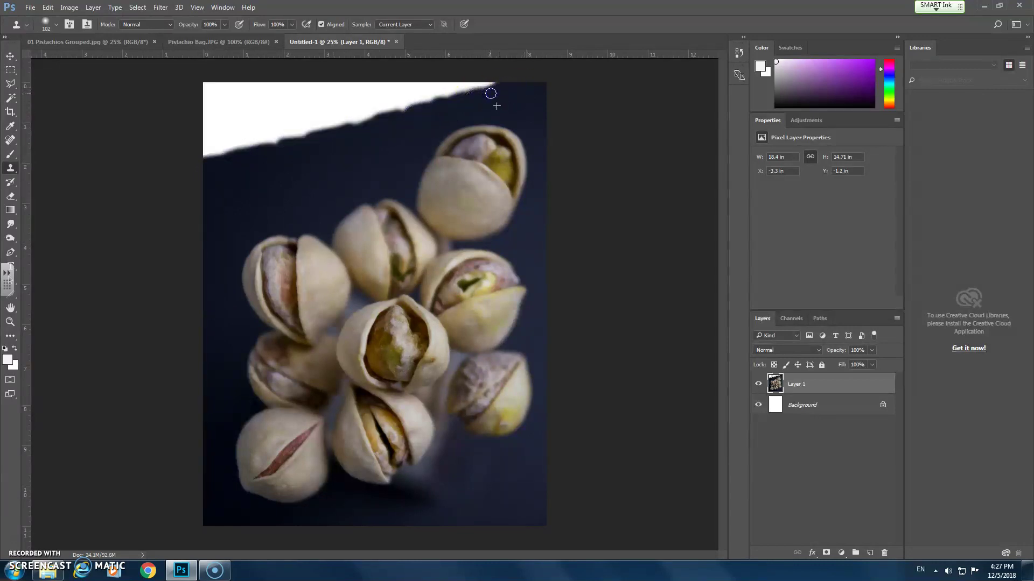
right_click(230, 174)
drag(319, 200, 330, 200)
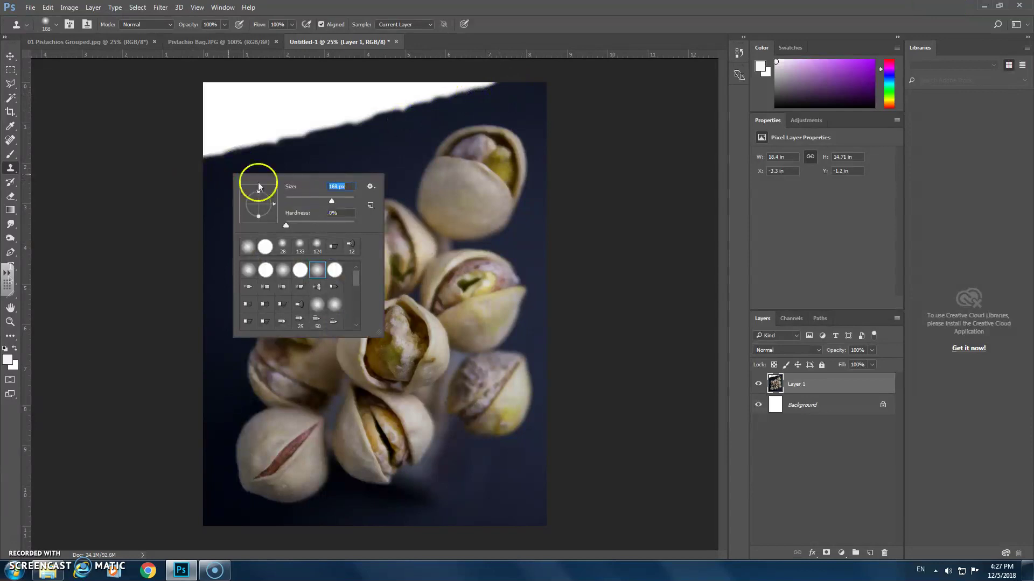
click(218, 175)
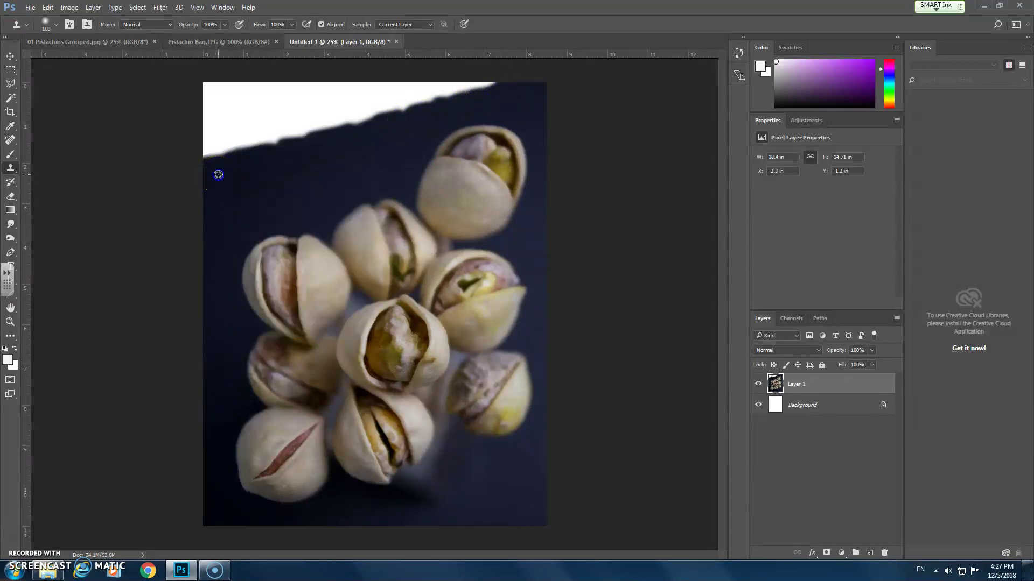
mouse_move(218, 174)
mouse_down()
mouse_move(216, 151)
mouse_move(254, 154)
mouse_move(355, 114)
mouse_move(399, 115)
mouse_move(489, 90)
mouse_move(358, 162)
mouse_move(488, 103)
mouse_up()
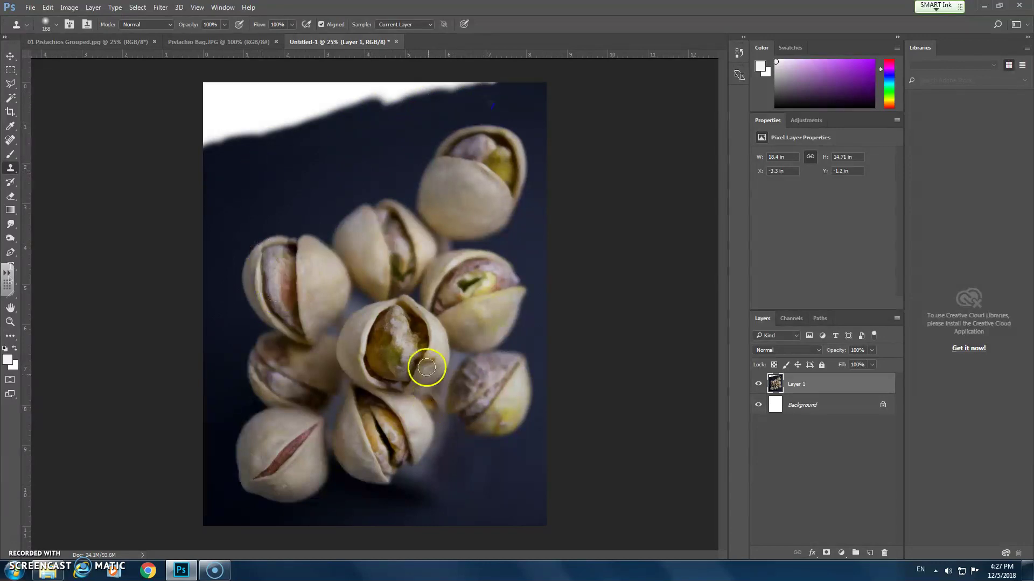
click(10, 56)
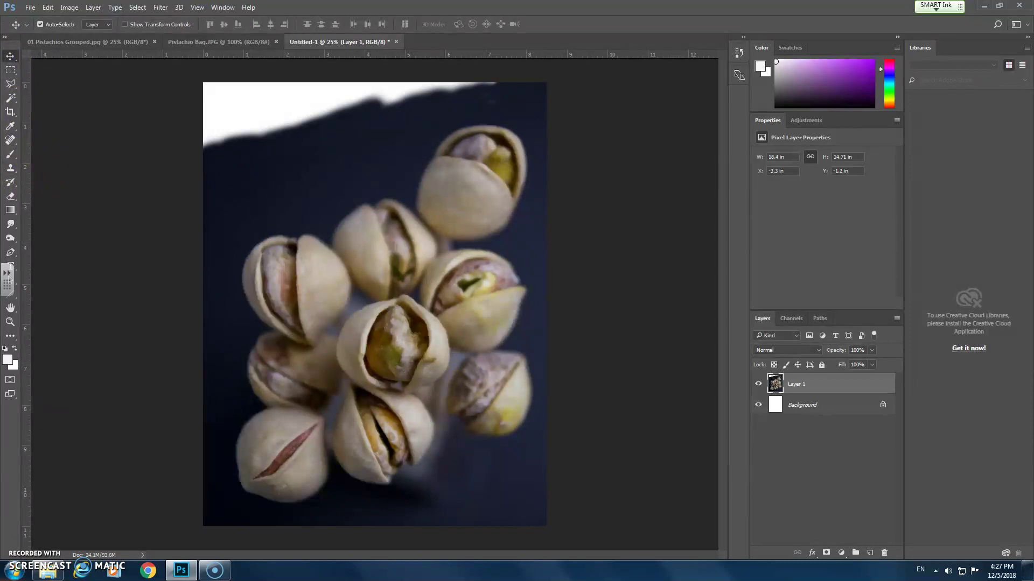
Add a new layer set to Color blend mode.
click(870, 554)
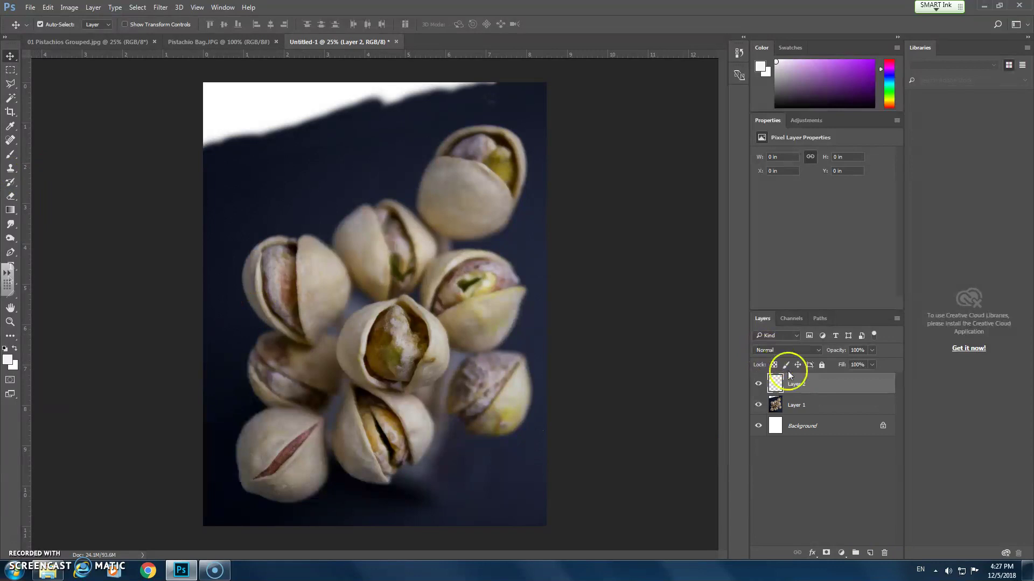
click(789, 353)
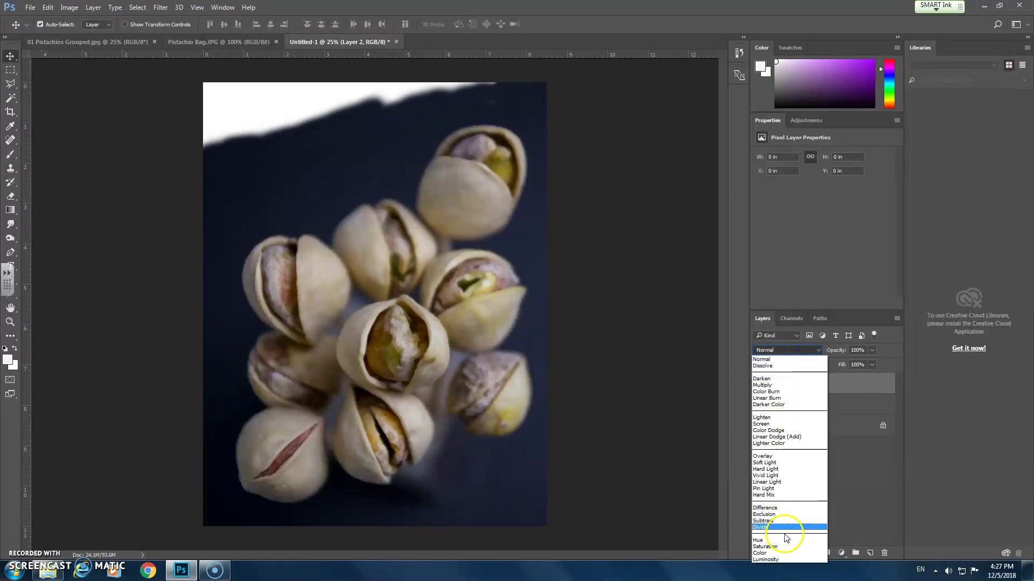
click(780, 553)
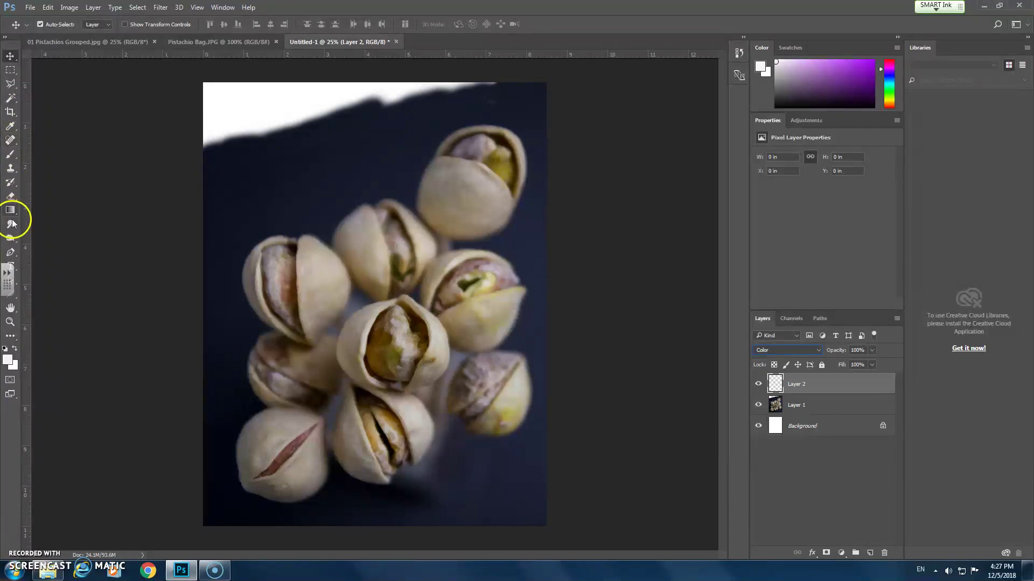
Sample a kernel, pick a lighter green, and paint the centre and upper-right kernels.
click(10, 155)
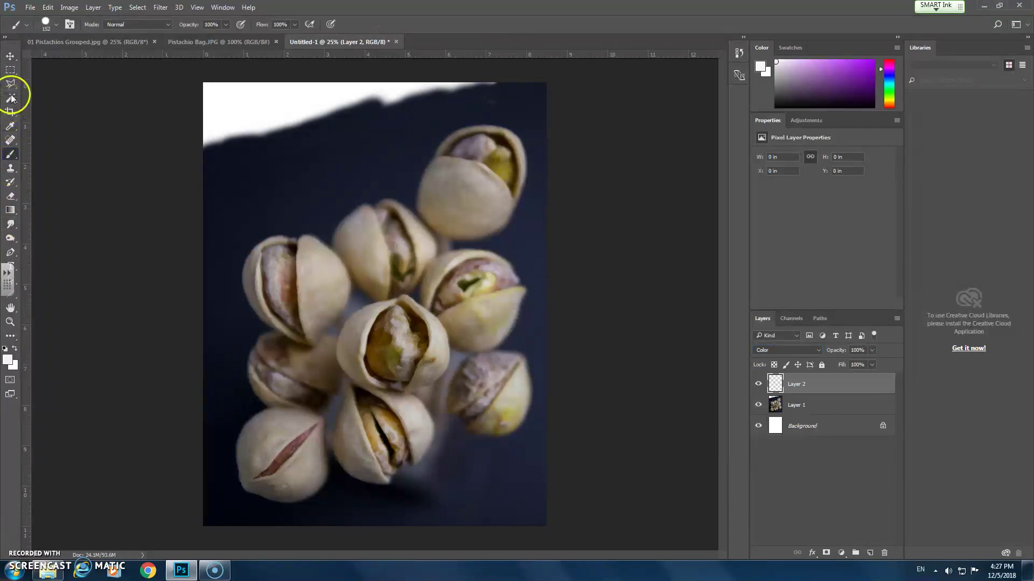
click(11, 128)
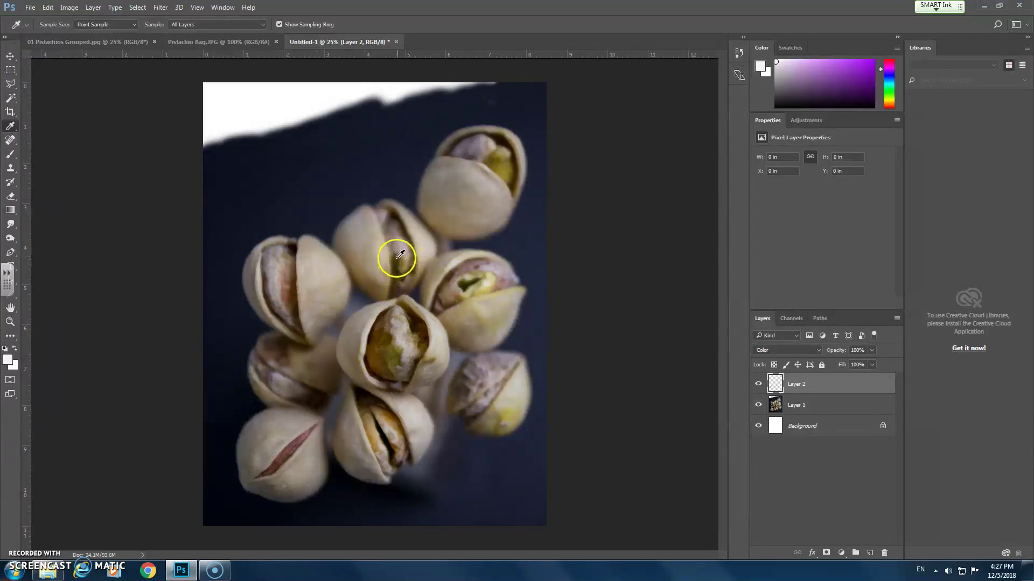
click(391, 350)
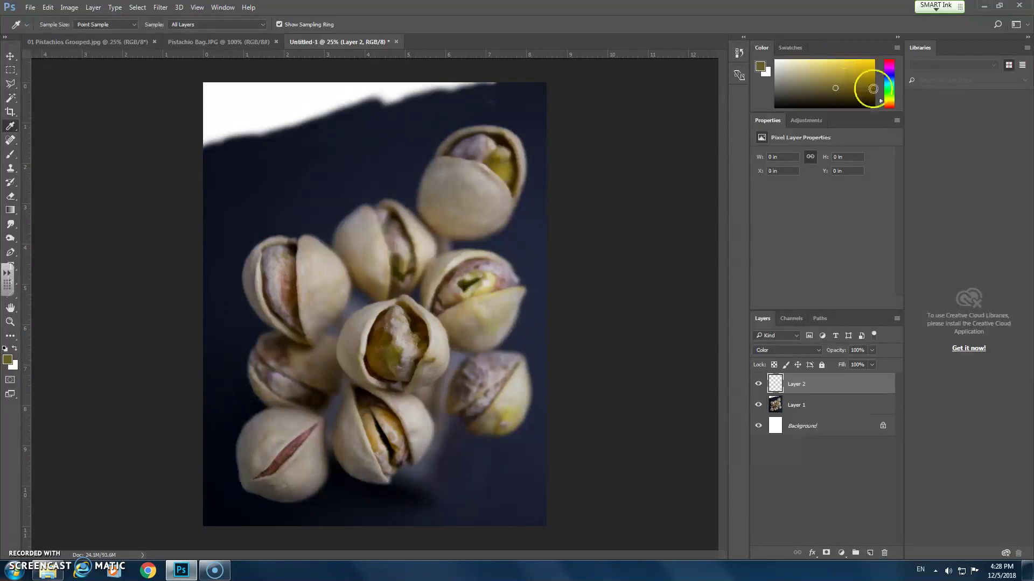
click(889, 95)
drag(862, 92, 829, 71)
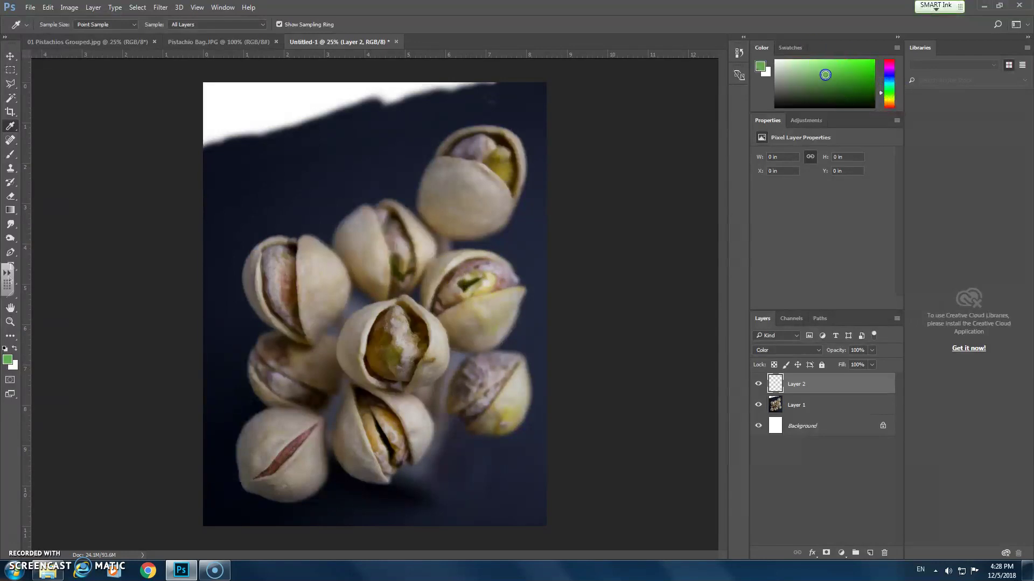
click(10, 155)
drag(393, 328, 388, 352)
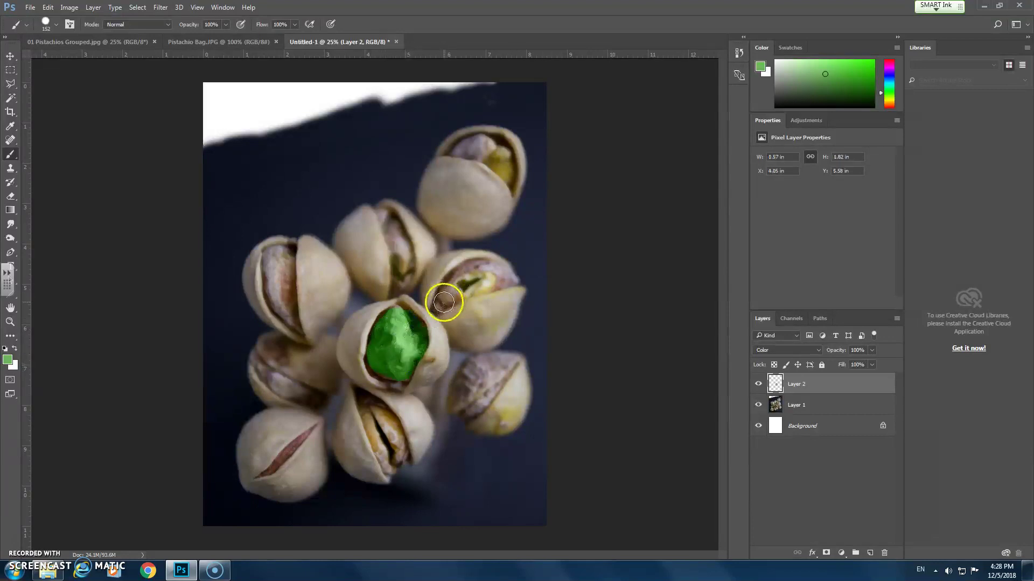
drag(439, 307, 469, 276)
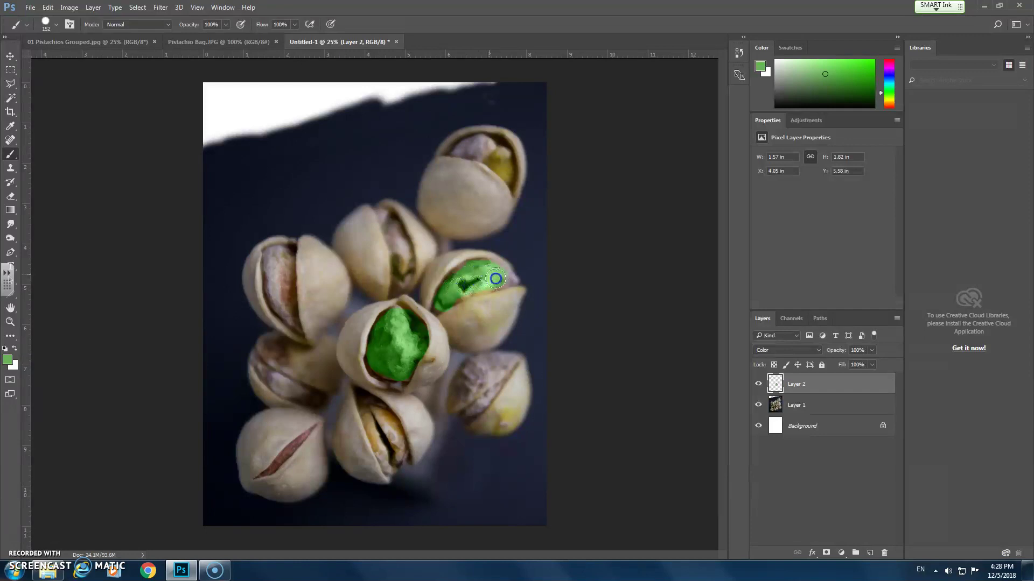
Select the left pistachio's kernel with Polygonal Lasso and feather it by 10 px.
click(10, 84)
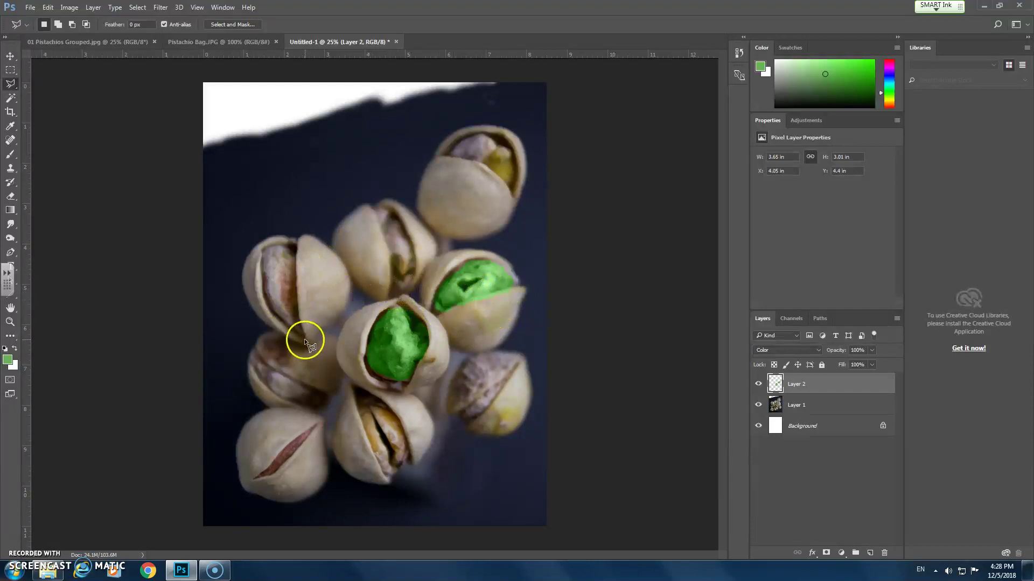
click(296, 243)
click(262, 269)
click(265, 303)
click(282, 323)
click(304, 341)
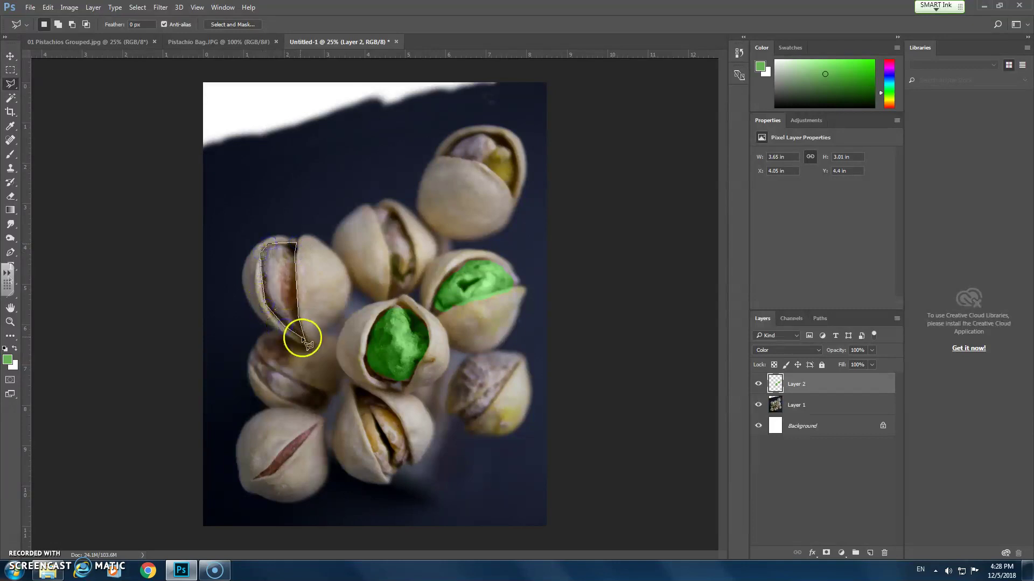
click(303, 339)
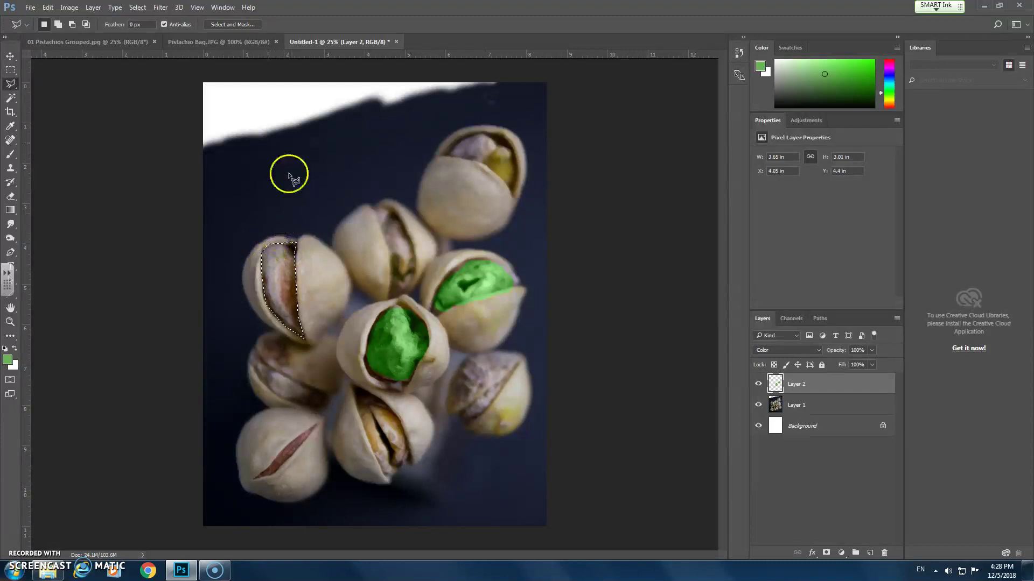
click(132, 8)
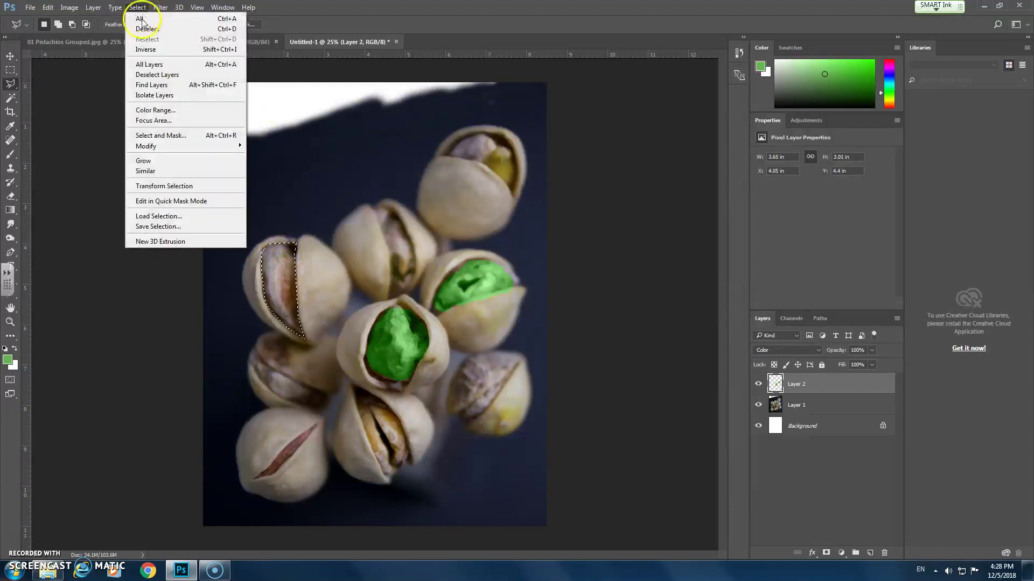
mouse_move(192, 146)
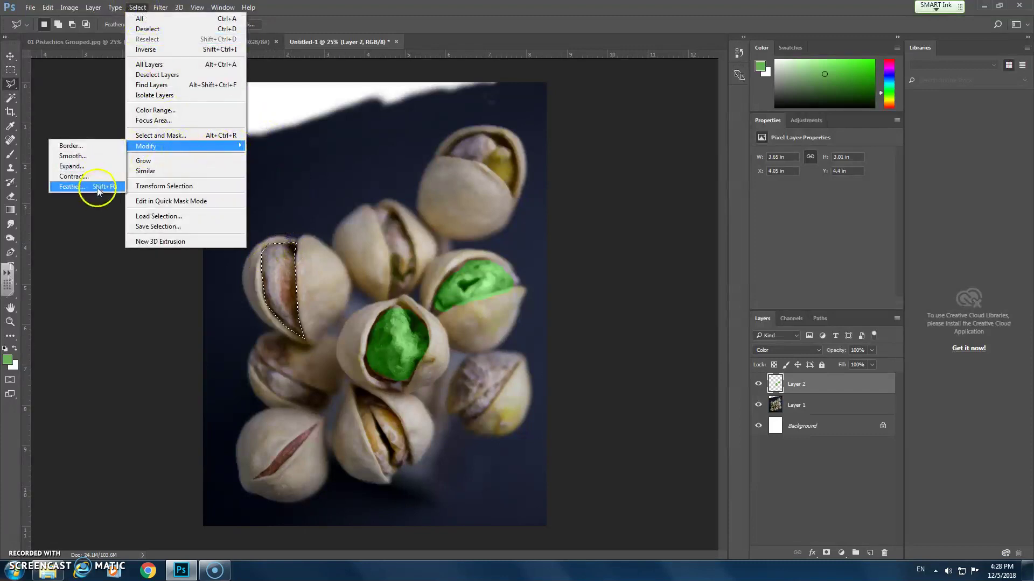
click(97, 187)
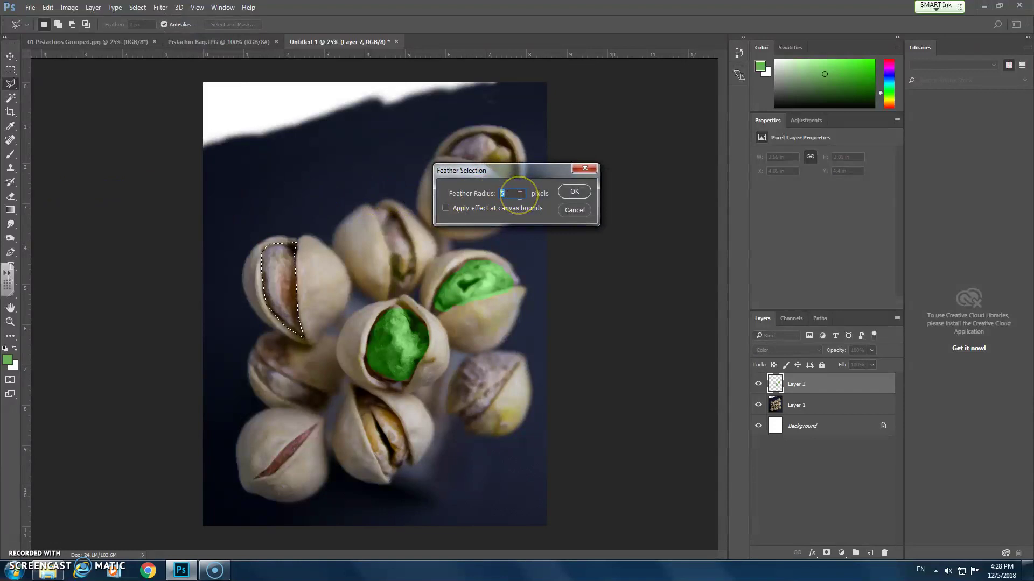
text(10)
click(574, 191)
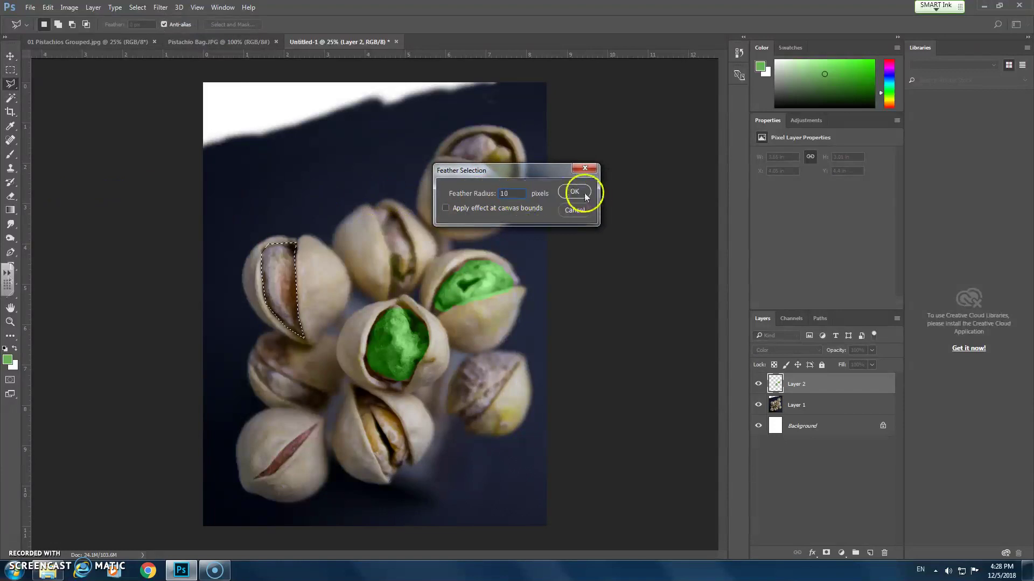
Brush green inside the left kernel selection.
click(10, 154)
drag(286, 288, 287, 296)
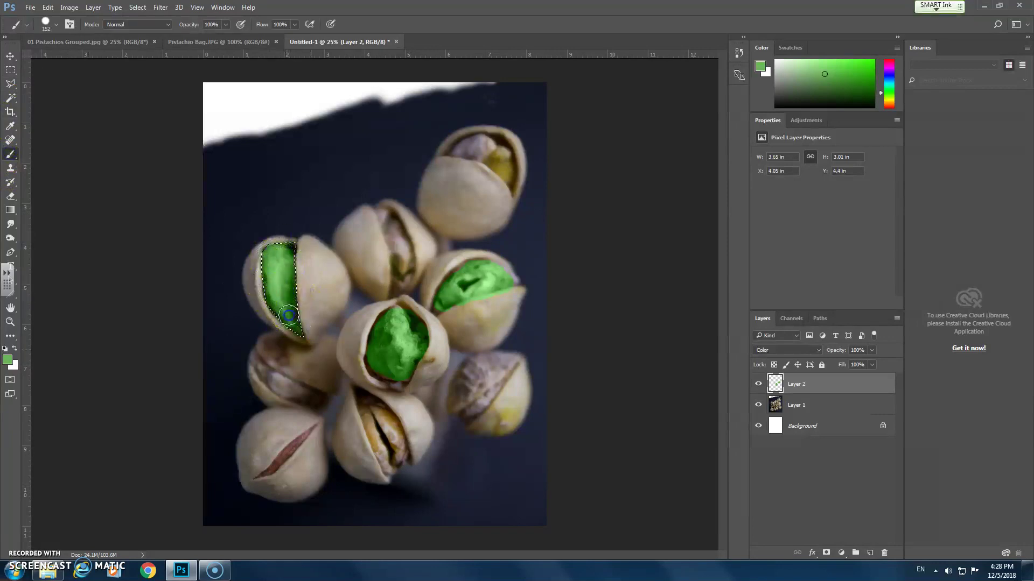
mouse_move(261, 287)
mouse_down()
mouse_move(288, 300)
mouse_move(291, 318)
mouse_up()
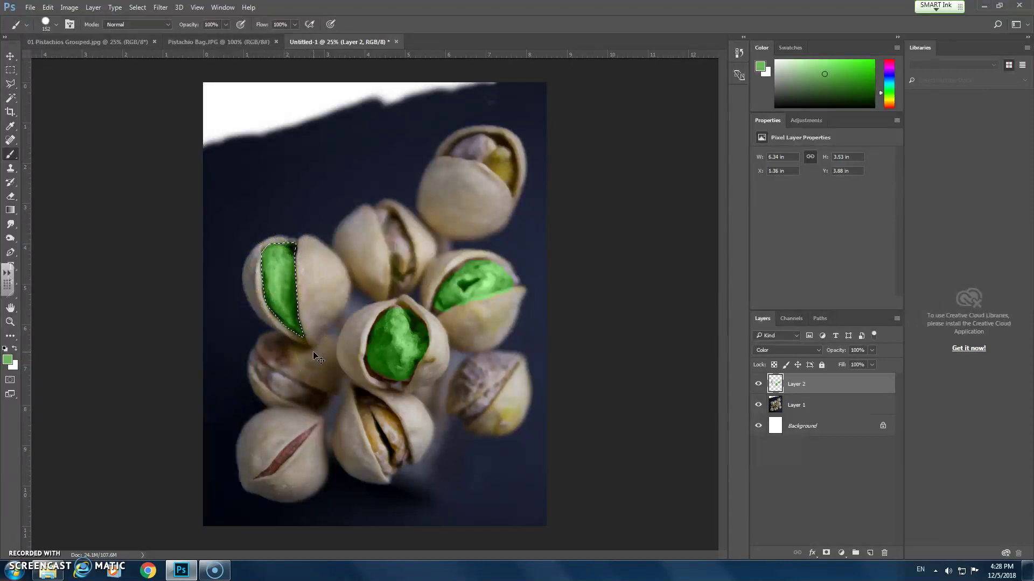
mouse_move(313, 352)
mouse_down()
mouse_move(289, 248)
mouse_move(274, 242)
mouse_move(251, 295)
mouse_move(297, 343)
mouse_move(272, 291)
mouse_move(297, 246)
mouse_move(301, 334)
mouse_move(456, 314)
mouse_move(506, 291)
mouse_move(478, 298)
mouse_move(454, 310)
mouse_move(520, 290)
mouse_move(446, 311)
mouse_move(289, 276)
mouse_up()
Lower the green layer's opacity to 42% and toggle its visibility to compare.
click(872, 351)
drag(871, 363, 862, 365)
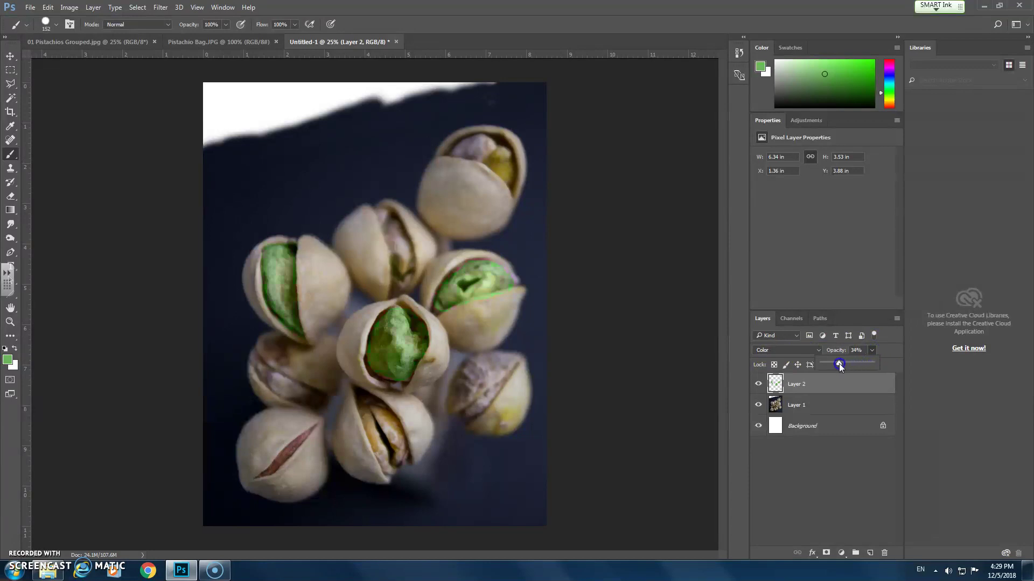
click(759, 383)
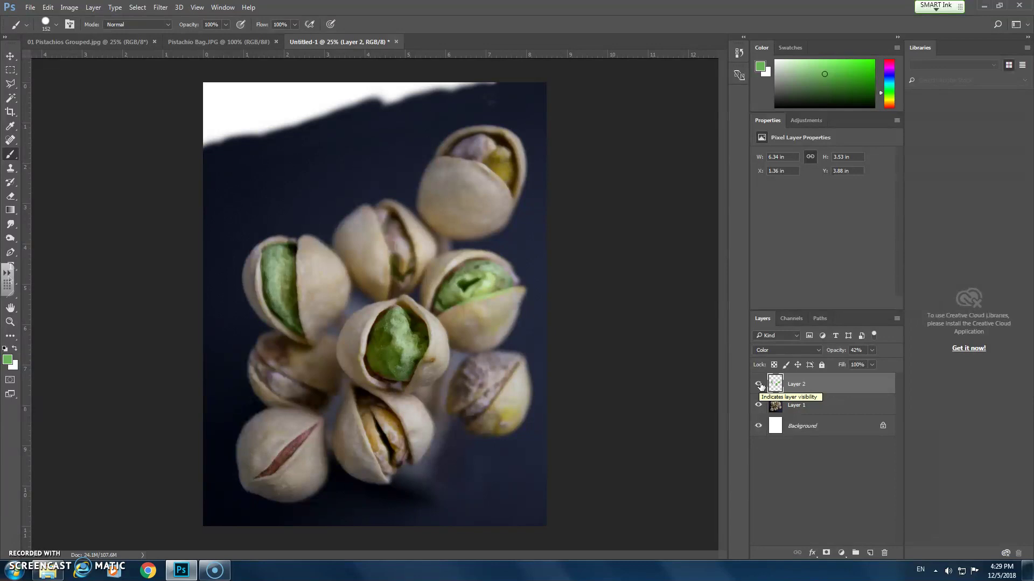
click(759, 384)
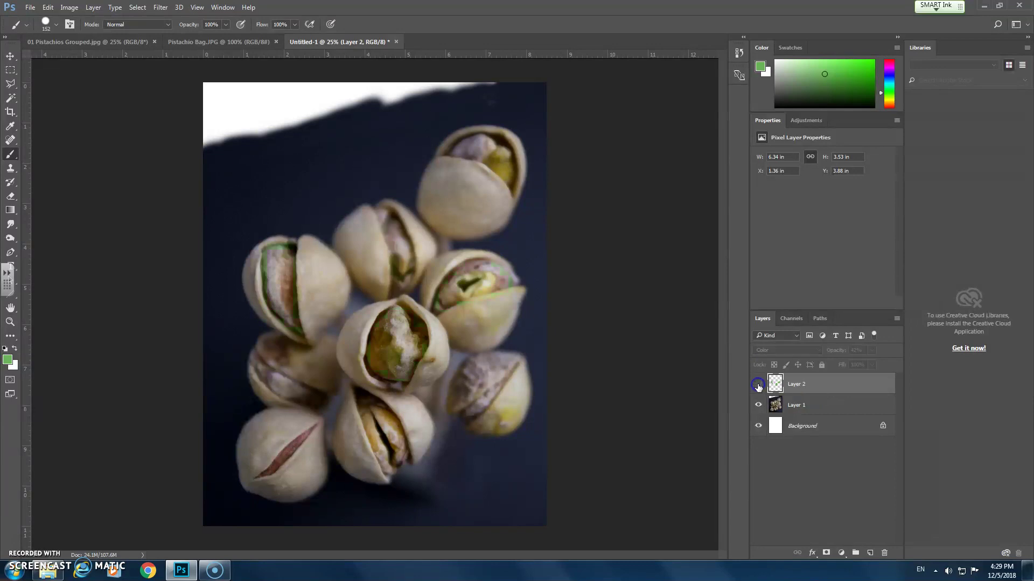
click(759, 385)
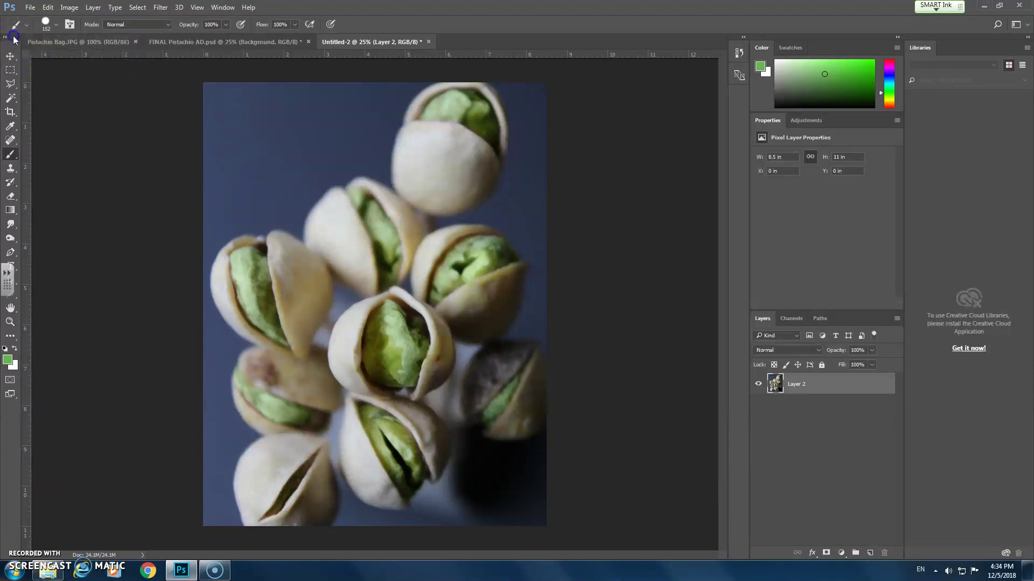
Choose the Horizontal Type tool, keeping Arial Narrow as the font.
drag(13, 48, 113, 85)
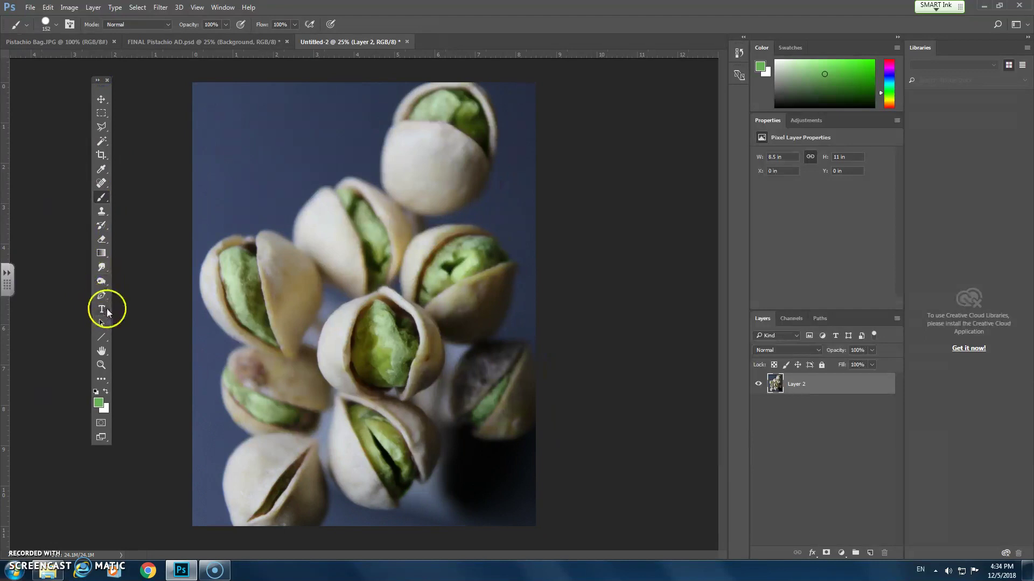
click(101, 311)
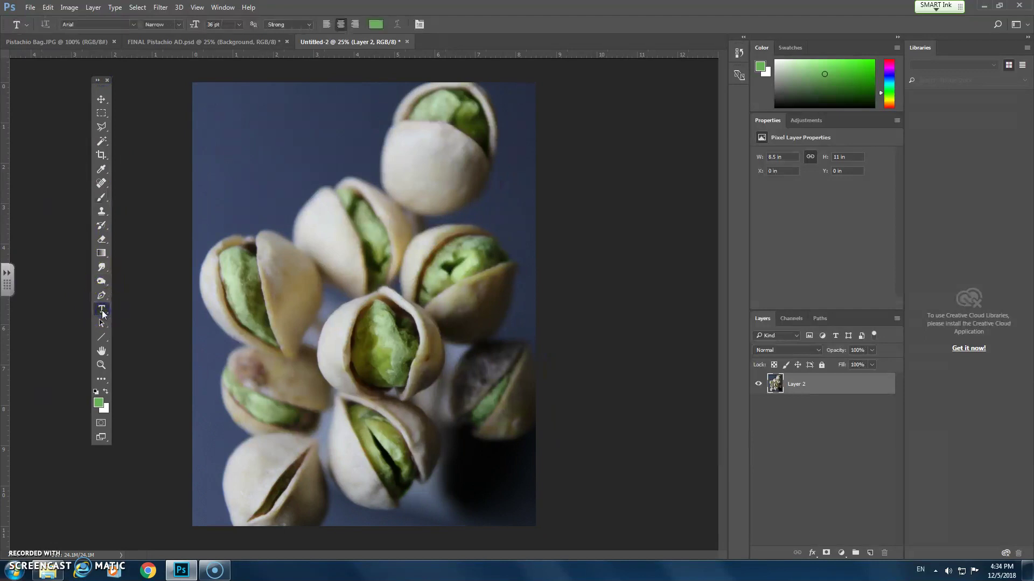
click(102, 309)
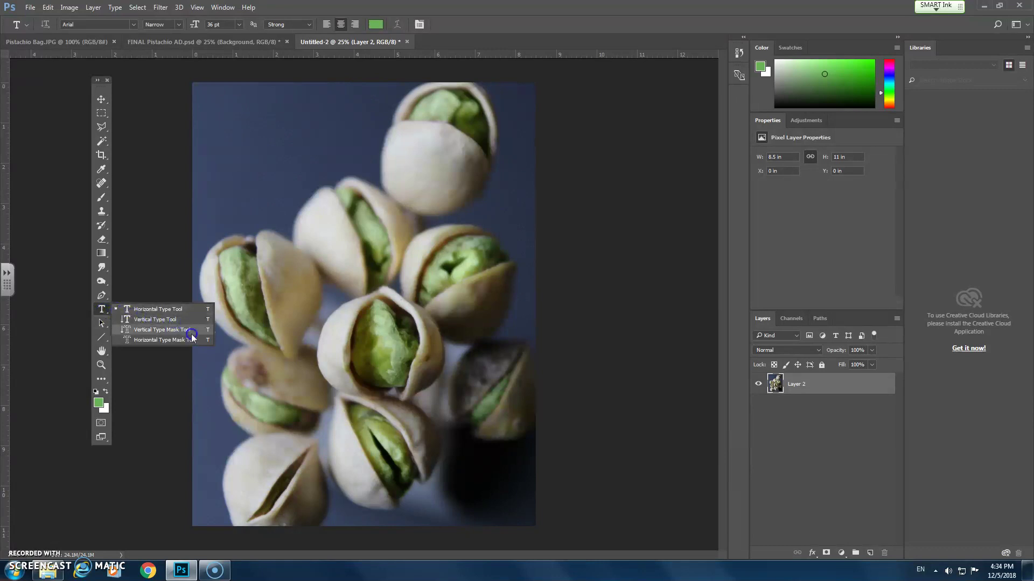
click(193, 314)
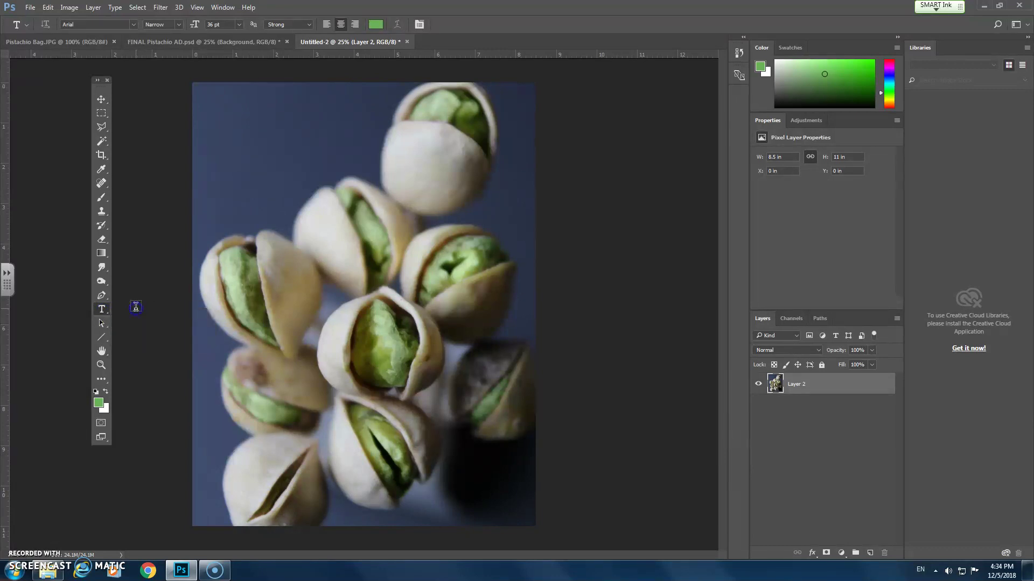
click(125, 25)
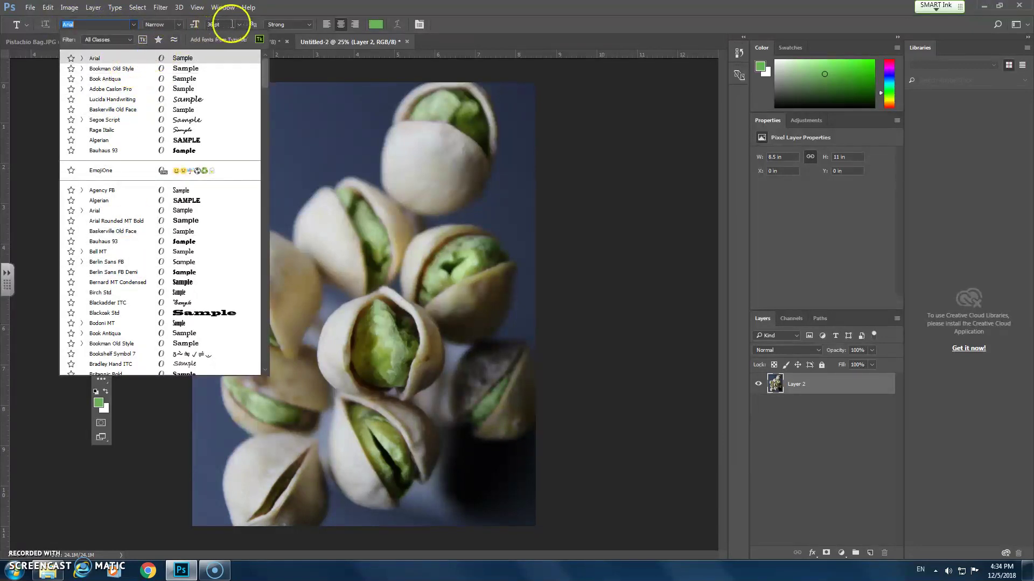
click(181, 25)
click(181, 25)
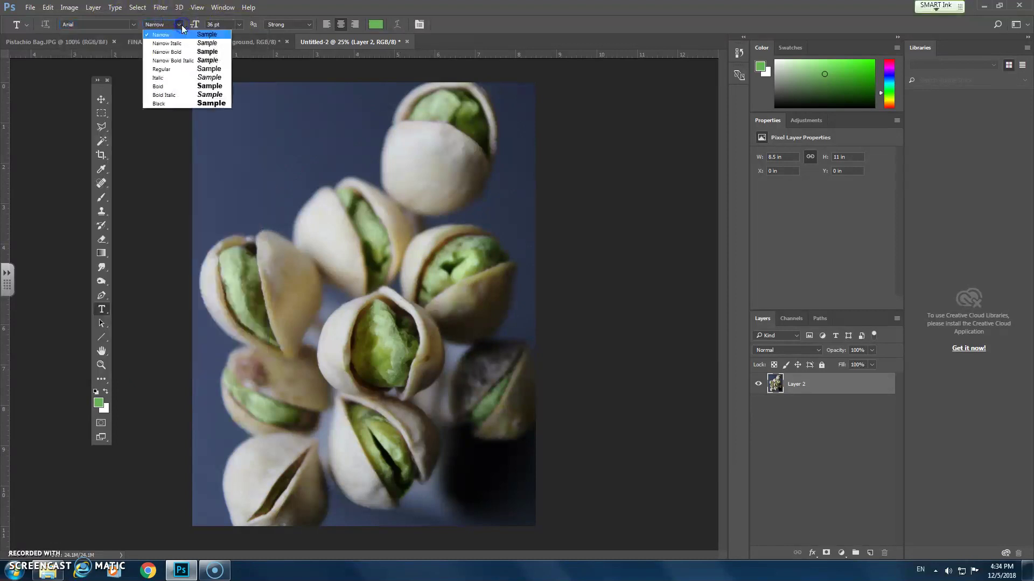
click(181, 25)
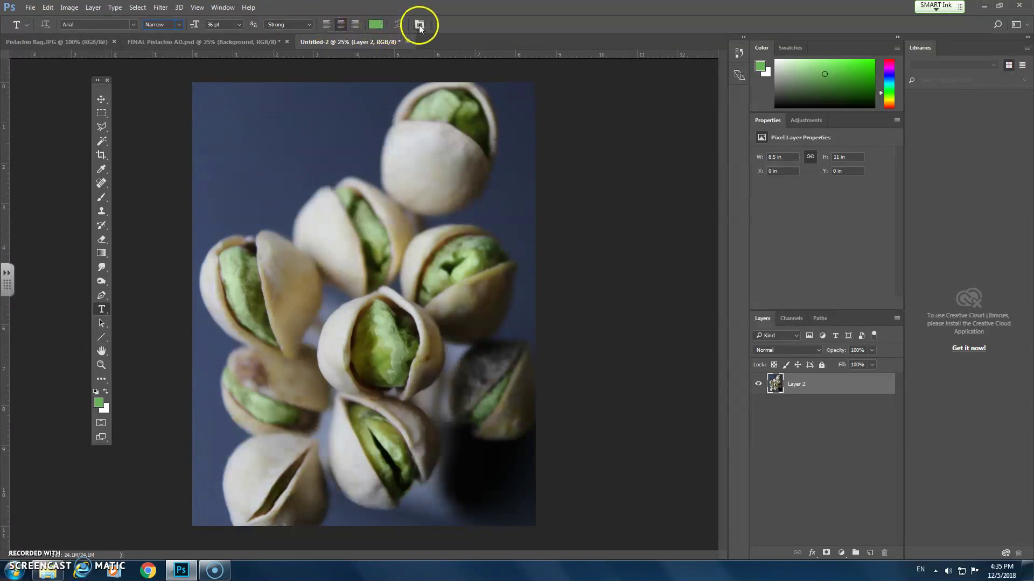
Set the text colour to pure white (ffffff).
click(375, 24)
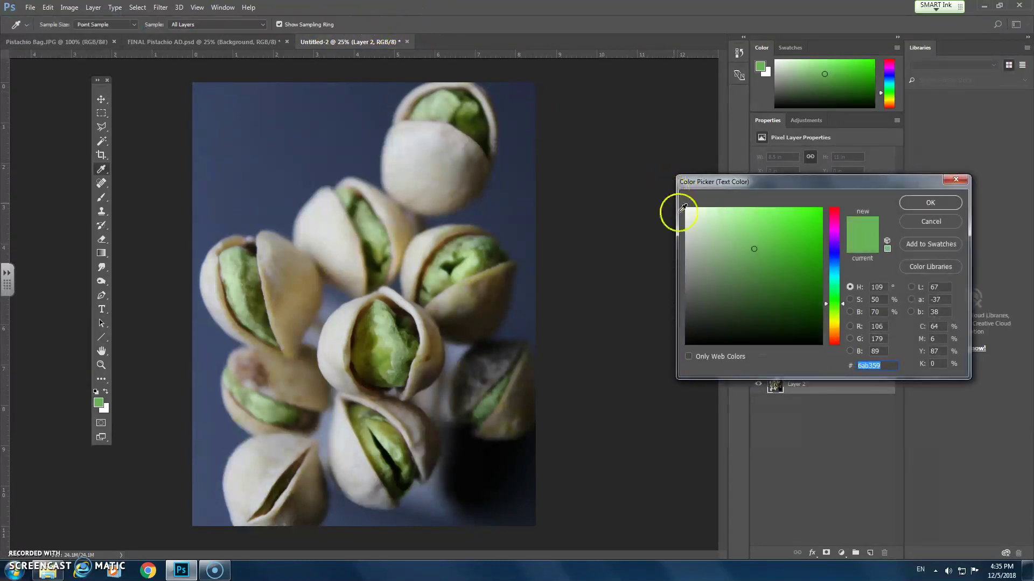
drag(682, 207, 659, 194)
click(917, 202)
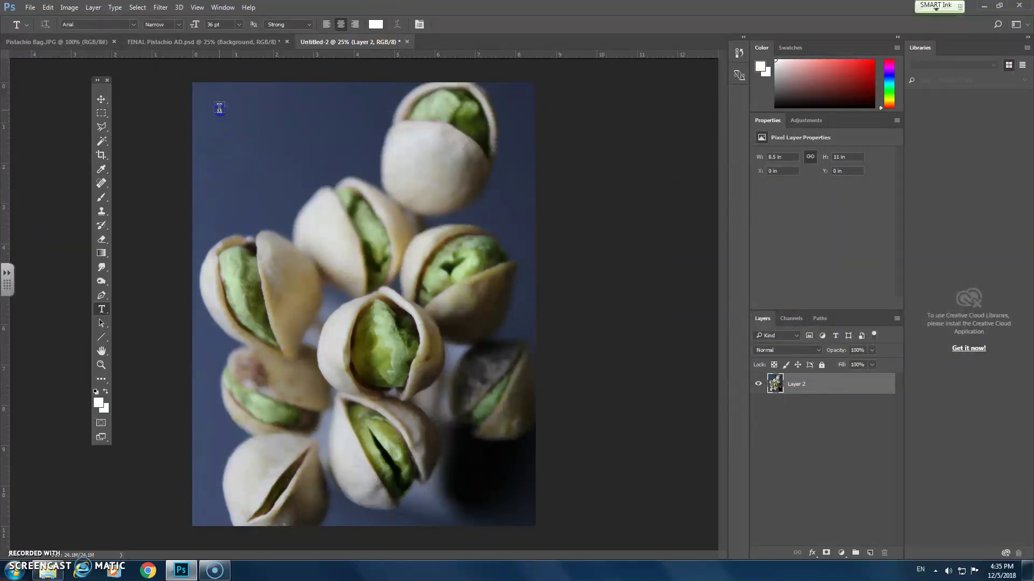
Type 'The Classic Snack' in a text box over the photo, splitting it onto three lines.
drag(220, 110, 512, 456)
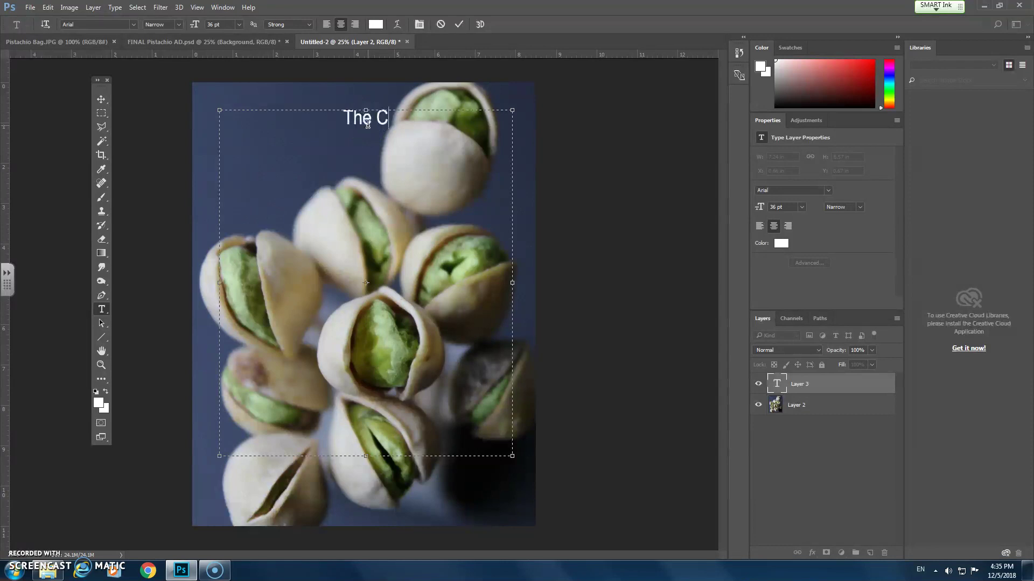
text(c Snack)
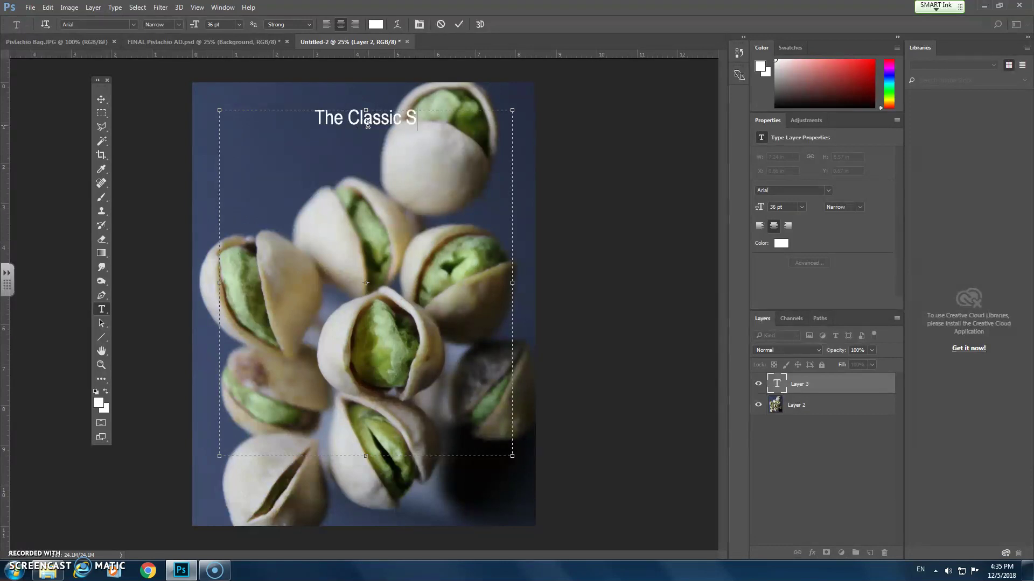
click(334, 120)
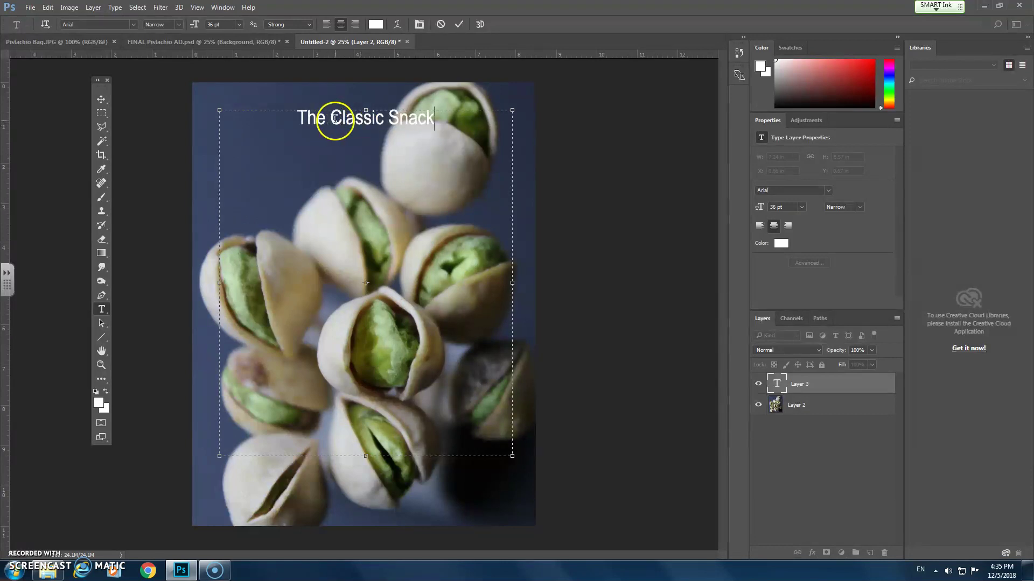
key(Return)
click(365, 138)
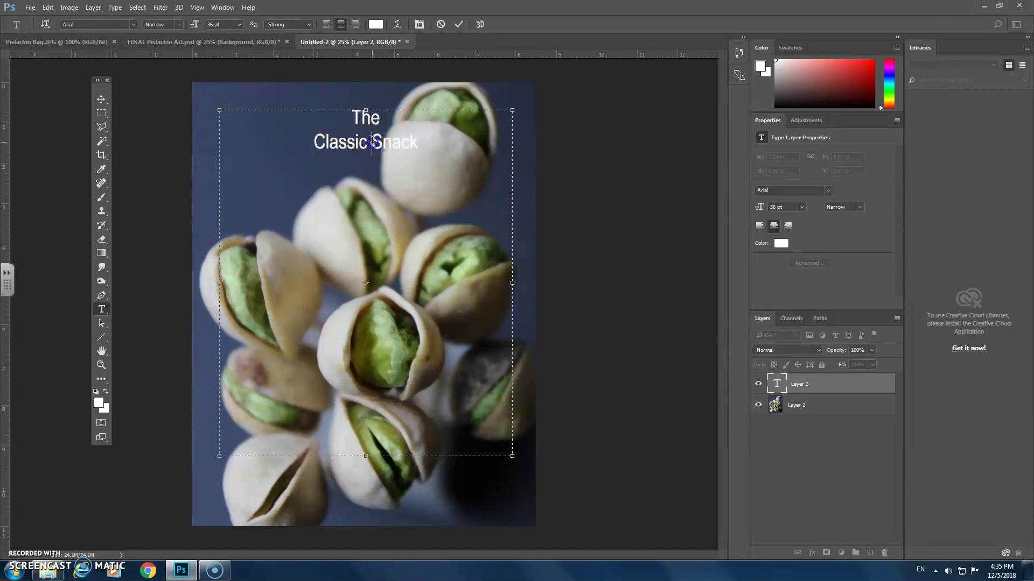
key(Return)
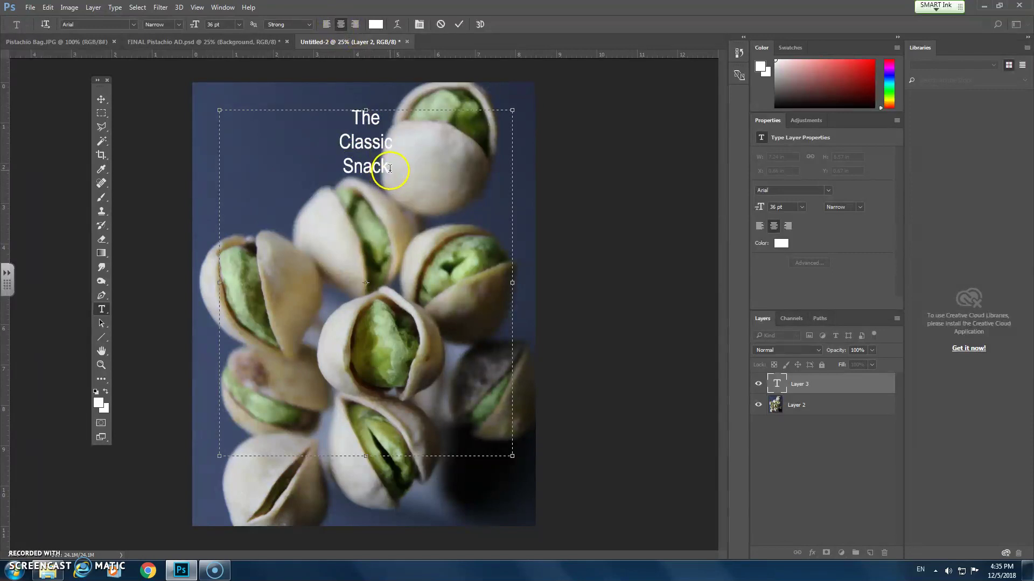
Enlarge the whole headline to 150 pt, keeping the Arial font.
drag(390, 168, 325, 125)
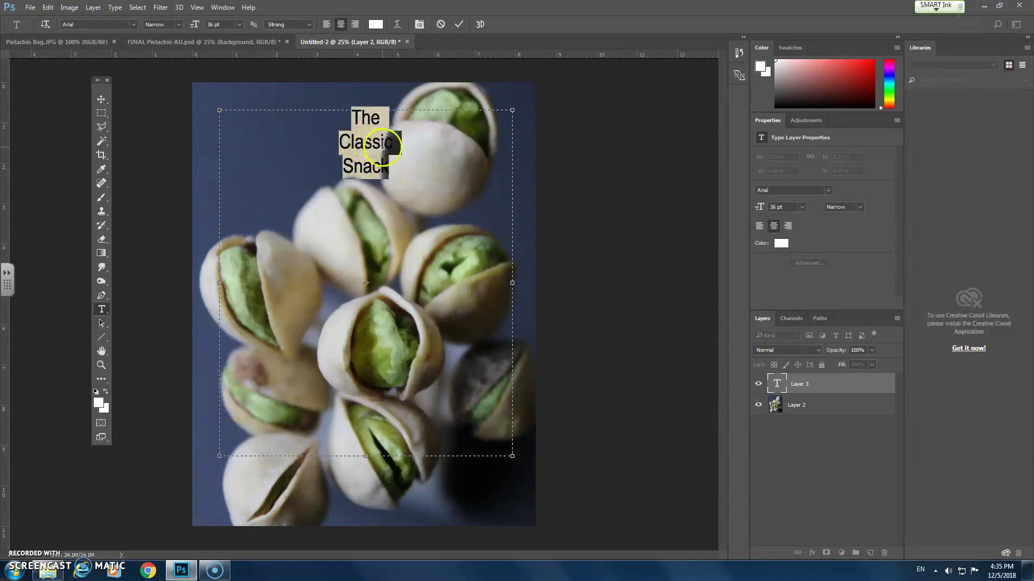
click(239, 25)
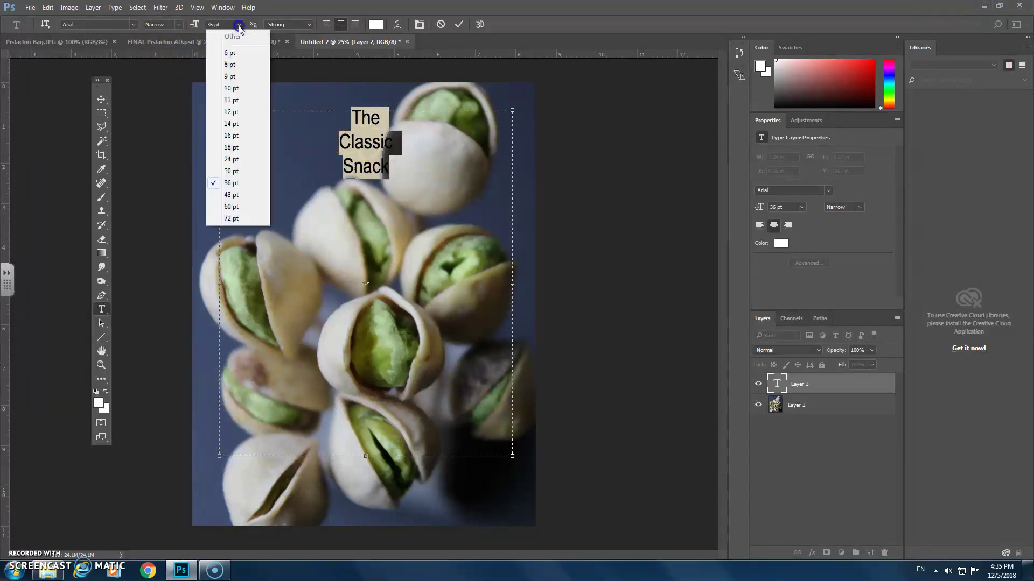
click(240, 203)
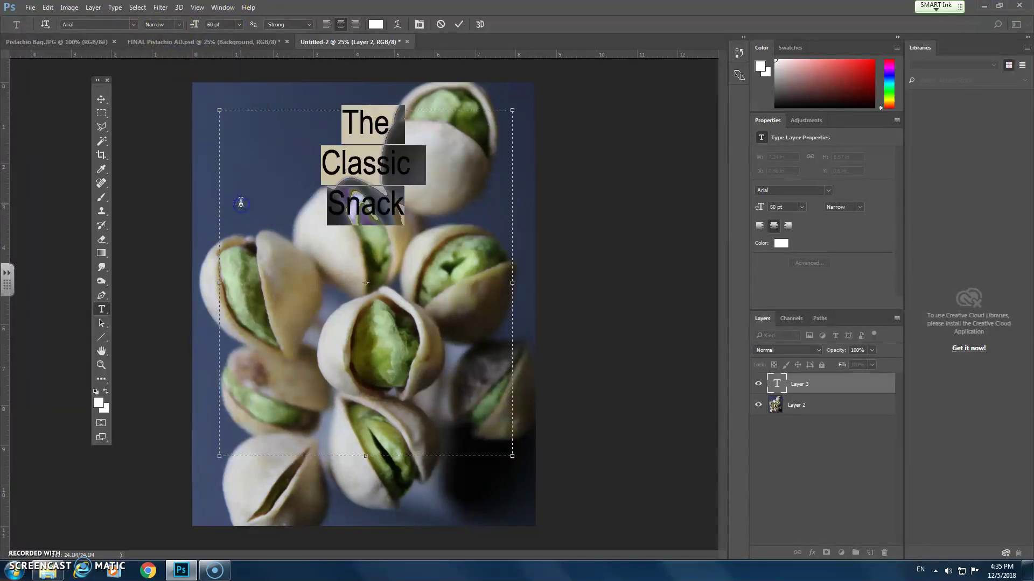
click(239, 24)
click(231, 219)
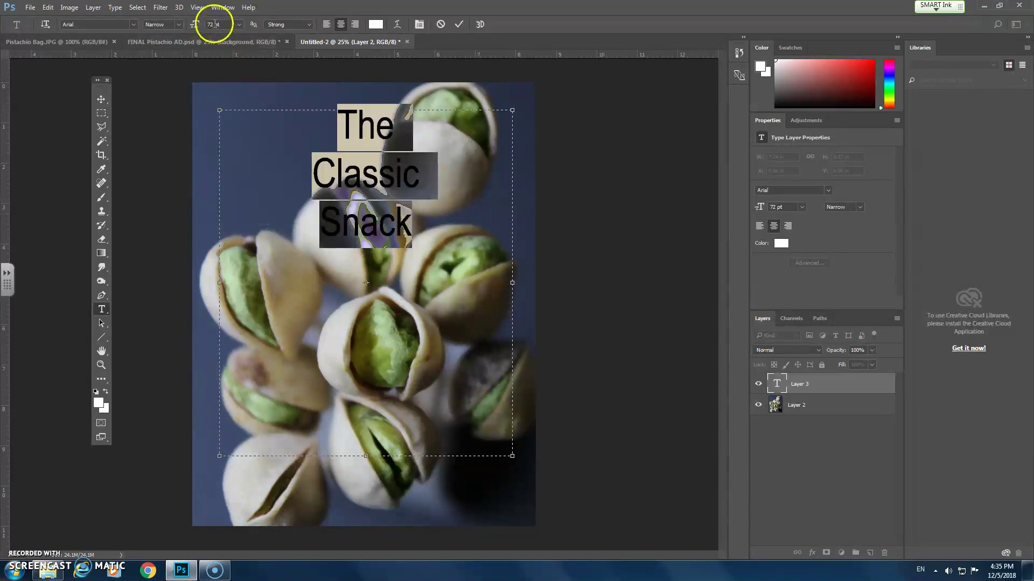
text(150)
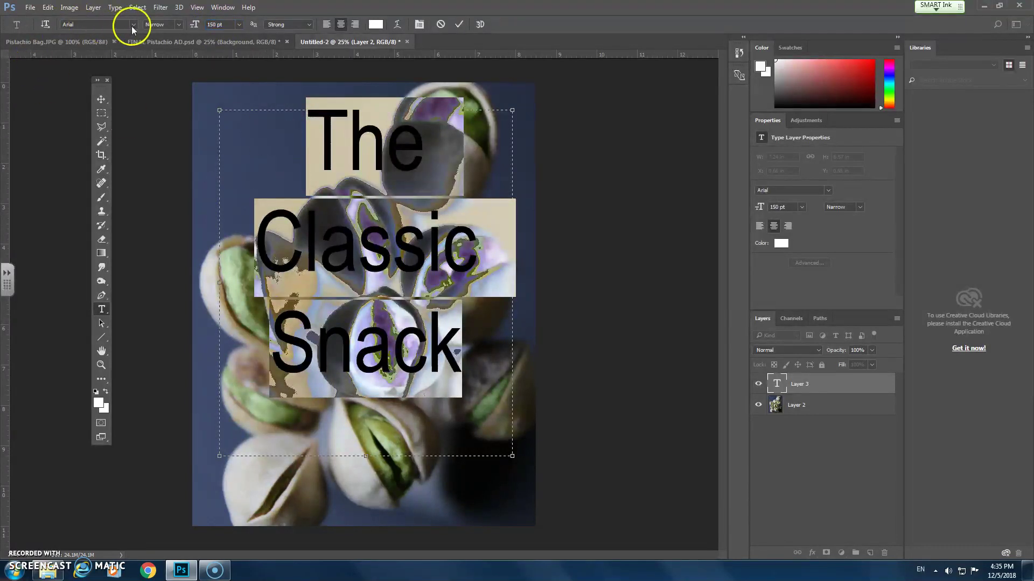
click(133, 24)
click(133, 24)
click(440, 235)
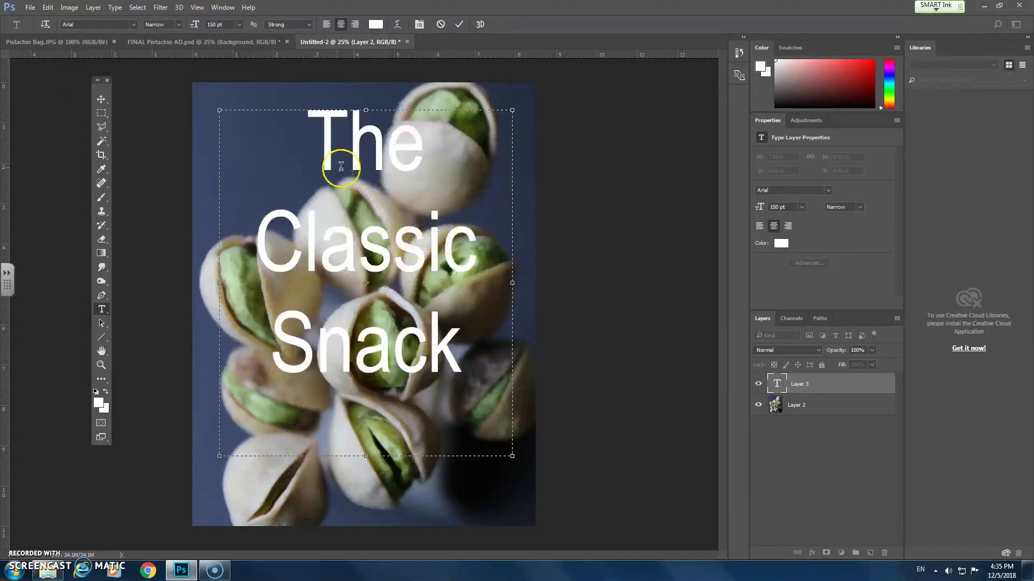
Change the headline's font style to Bold.
drag(318, 162, 439, 276)
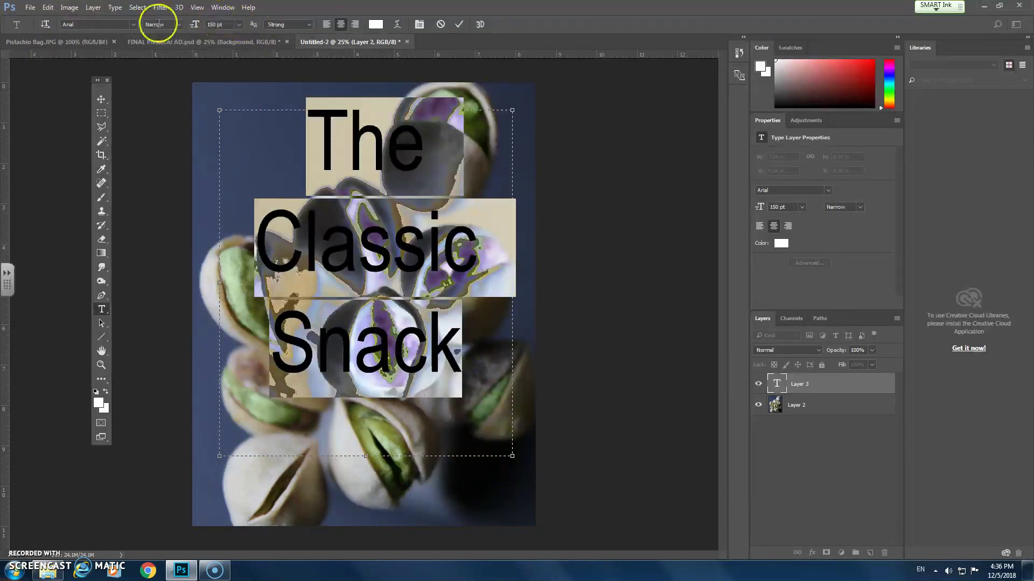
click(178, 24)
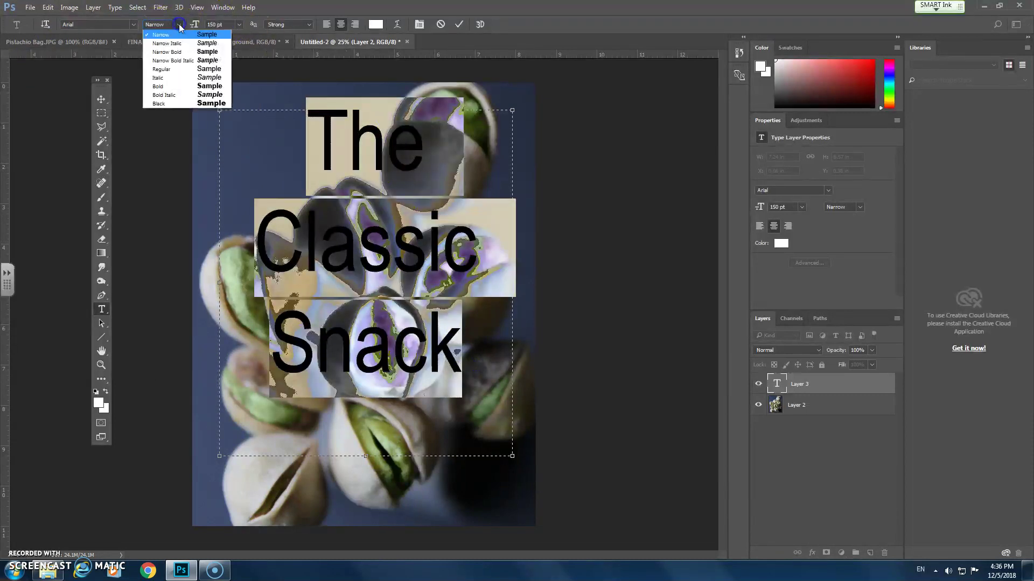
click(180, 86)
click(312, 132)
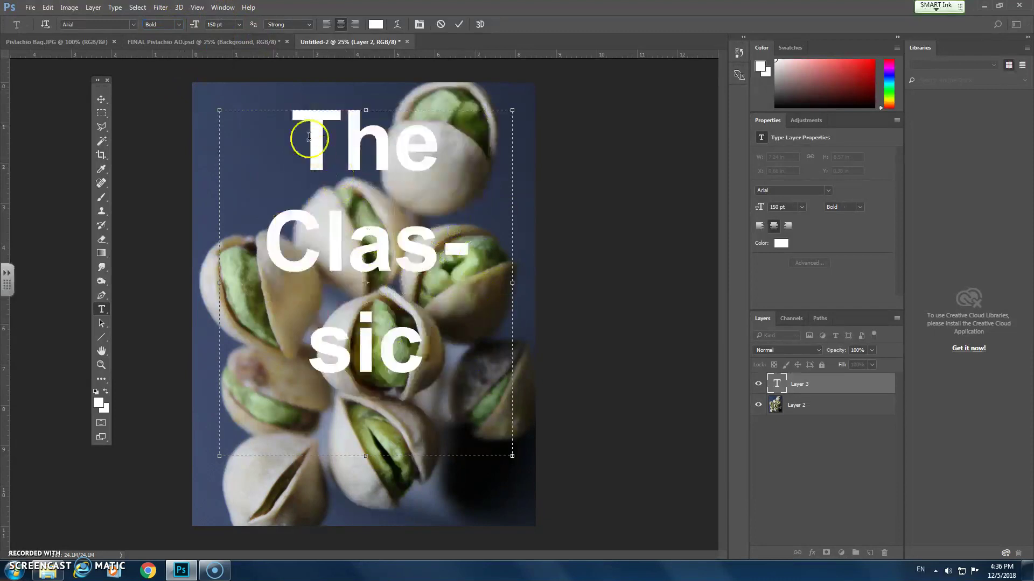
Widen the text box so Classic fits on one line and set the headline to 125 pt.
drag(307, 138, 479, 382)
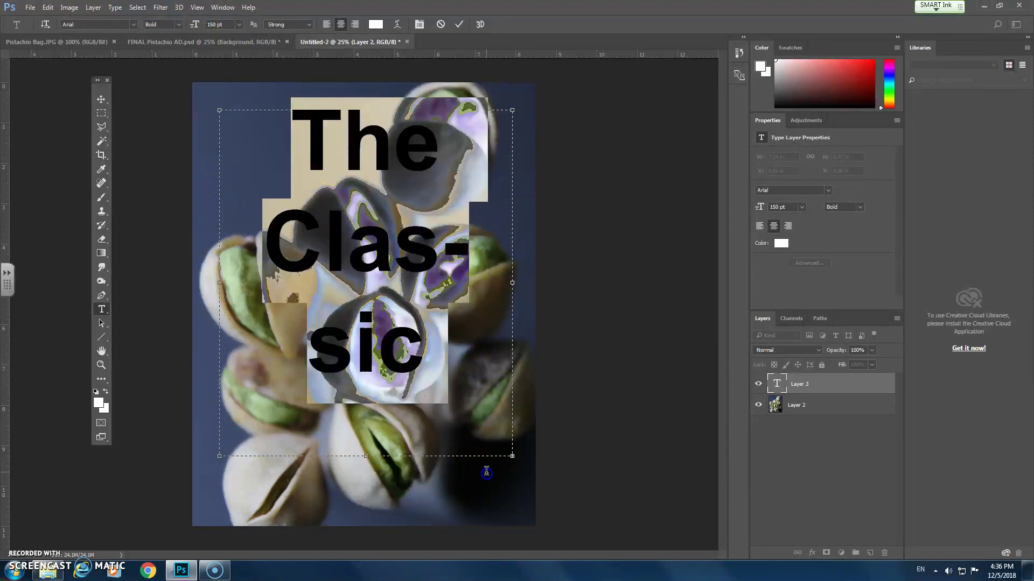
drag(512, 457, 596, 543)
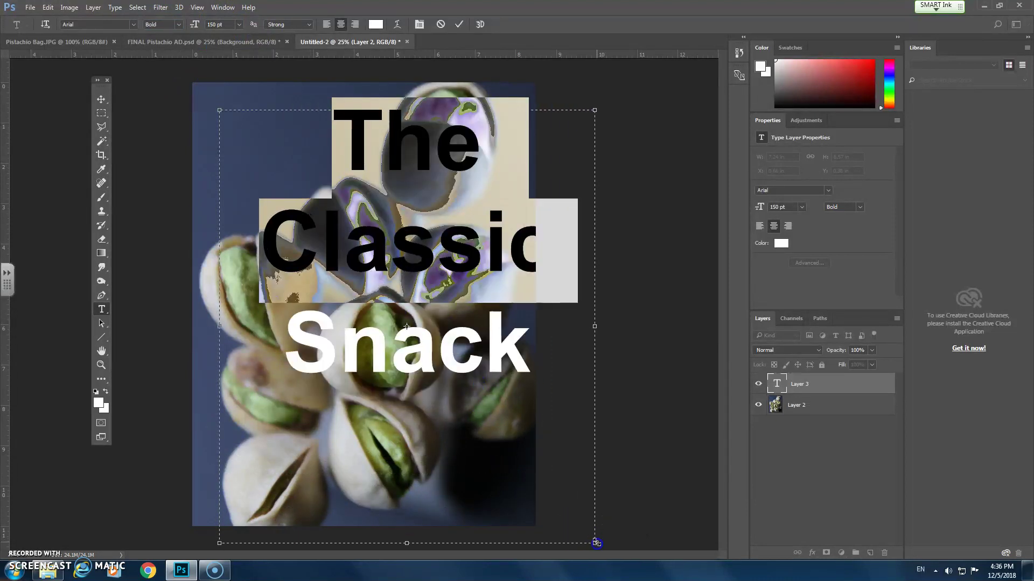
drag(335, 137, 561, 351)
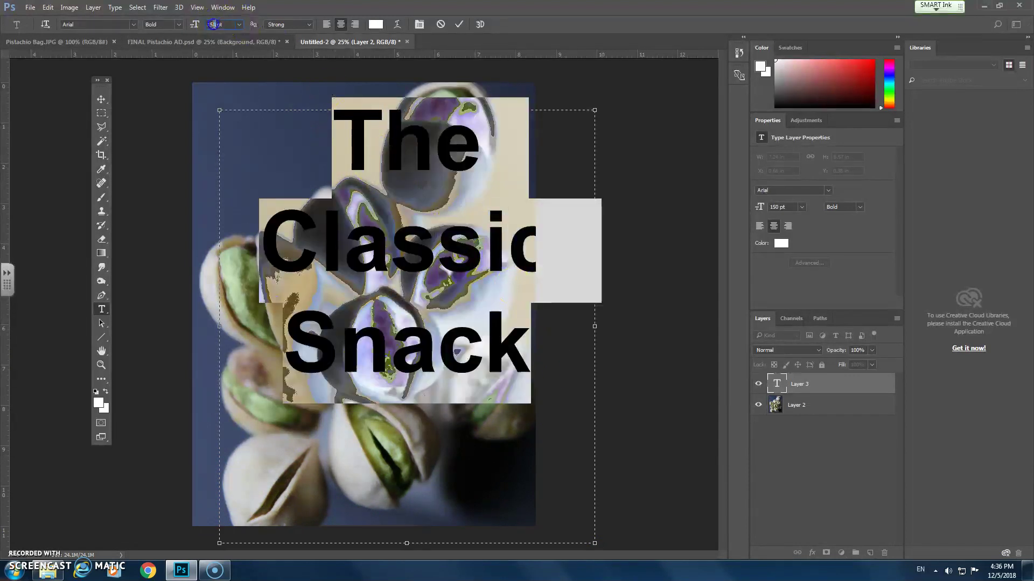
text(125)
key(Return)
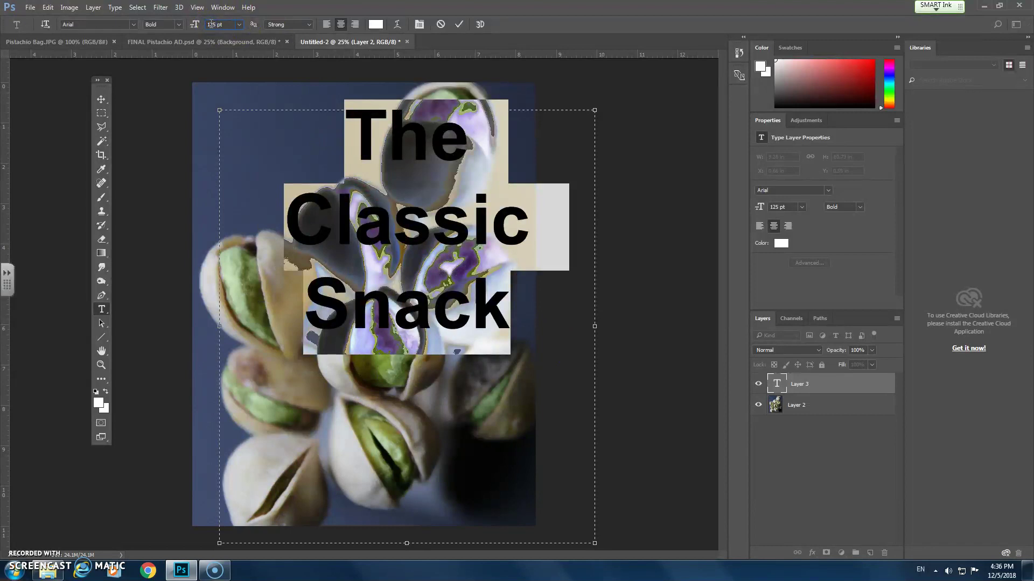
click(32, 56)
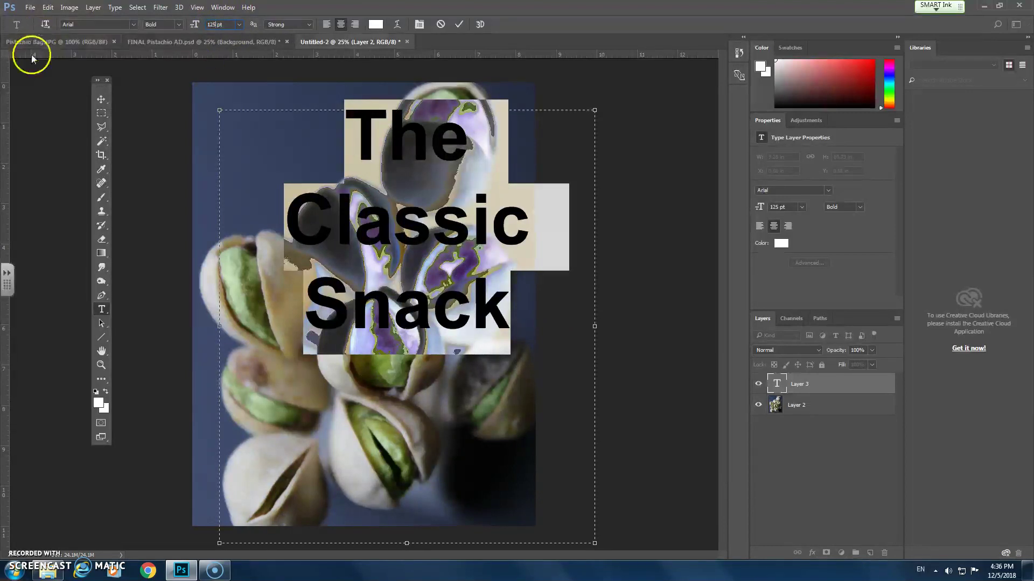
Drag The Classic Snack headline left to centre it over the pistachio pile.
click(101, 100)
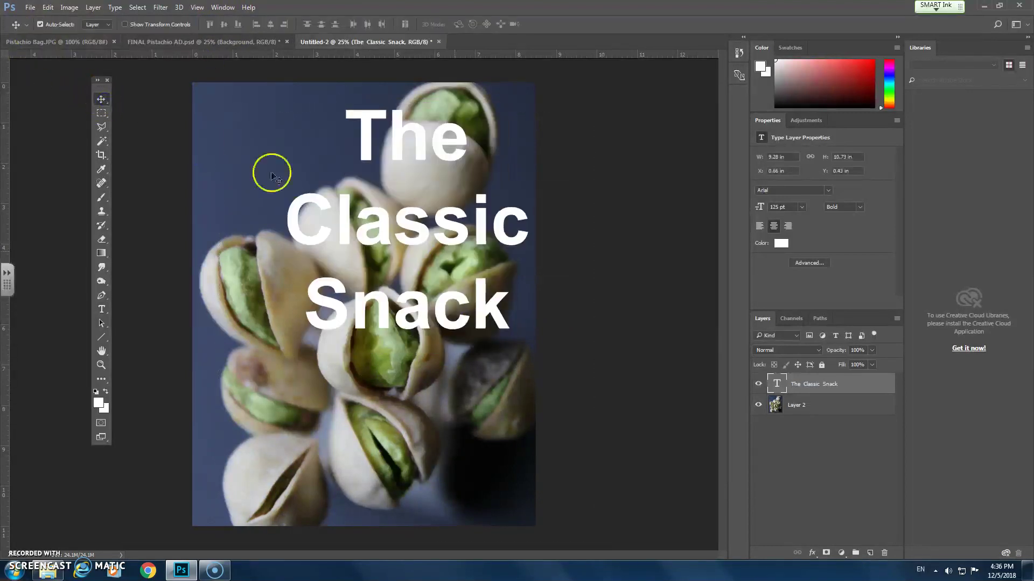
drag(431, 228, 395, 226)
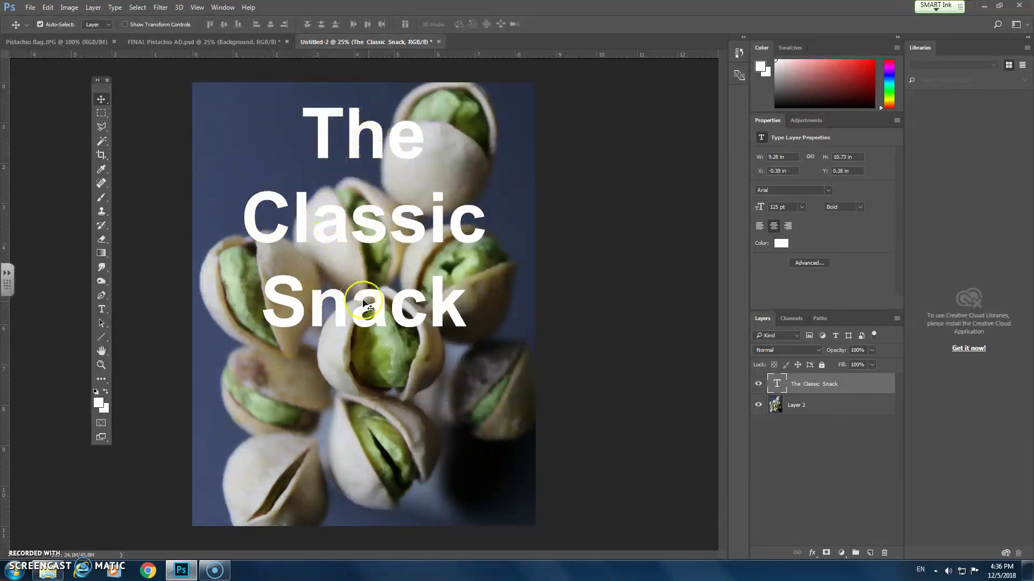
Turn on Bevel & Emboss in the headline's Layer Style dialog, comparing it on and off.
double_click(863, 385)
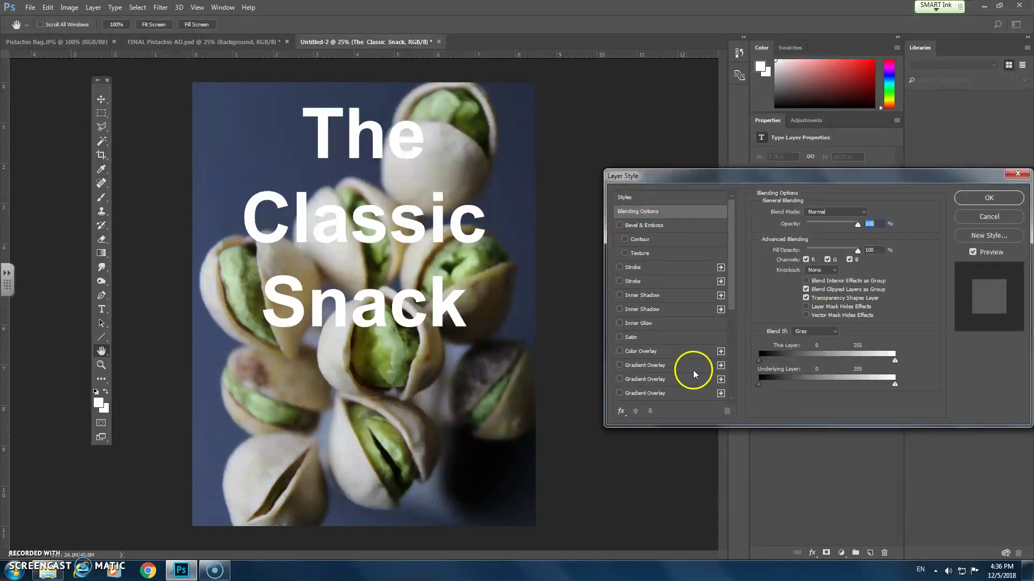
drag(731, 294, 736, 253)
click(619, 225)
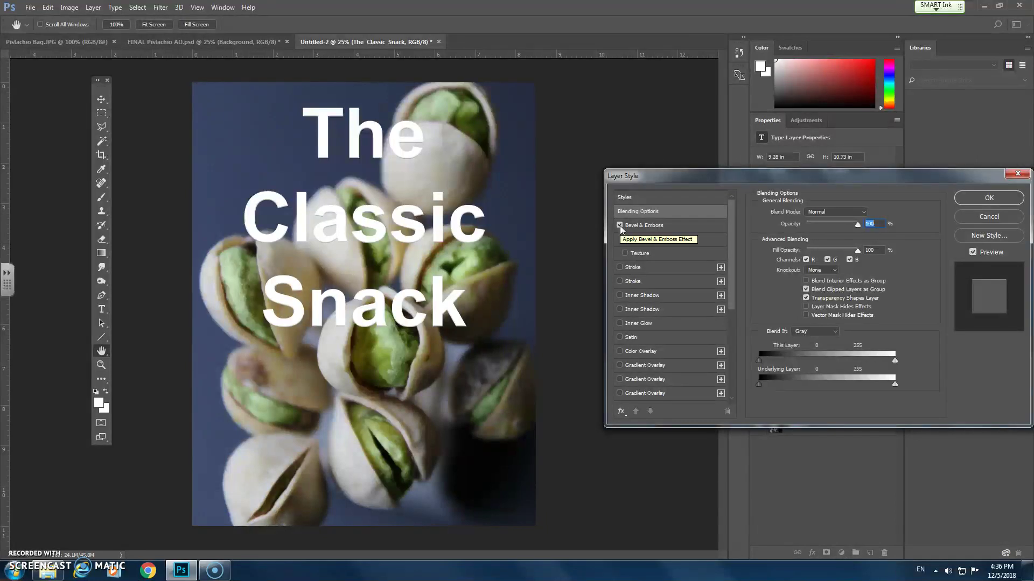
click(619, 225)
click(619, 225)
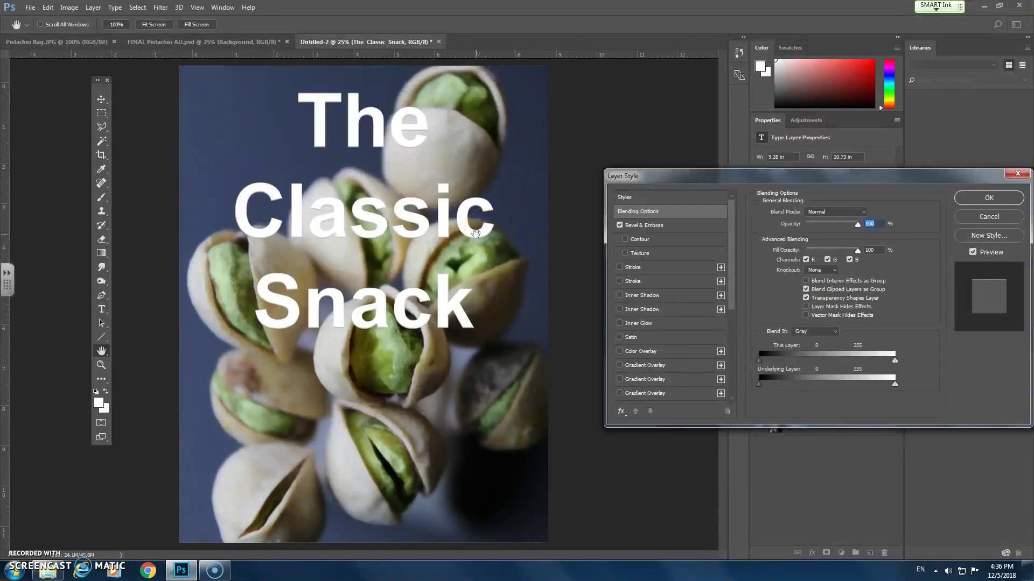
key(ctrl+plus)
key(ctrl+plus)
key(ctrl+plus)
key(ctrl+plus)
click(620, 215)
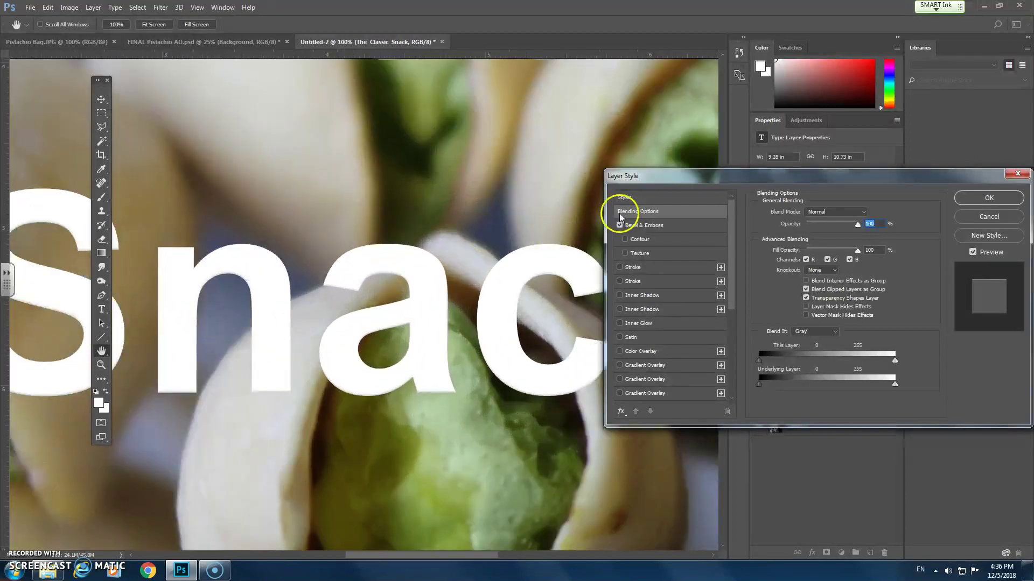
click(619, 225)
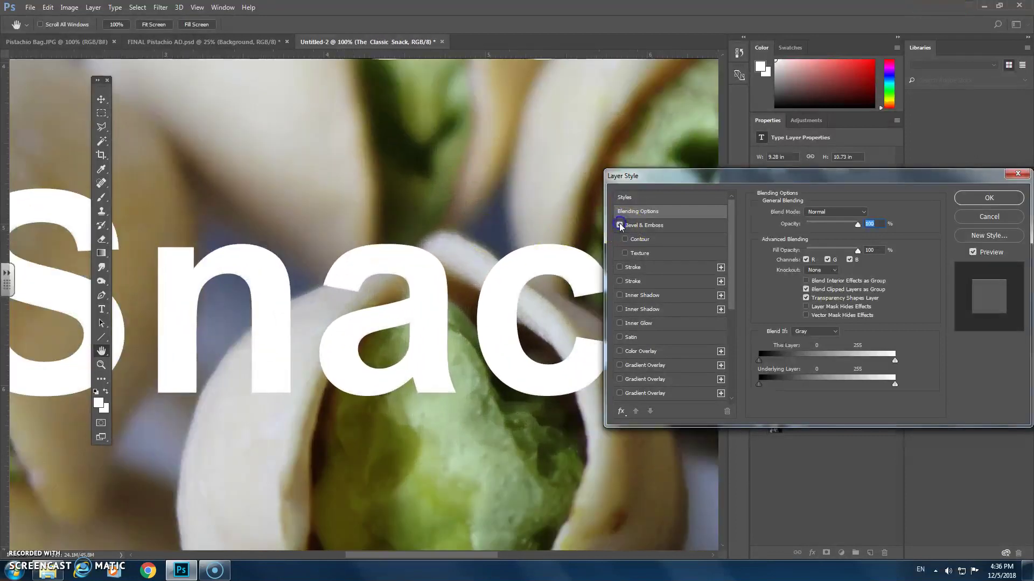
click(620, 225)
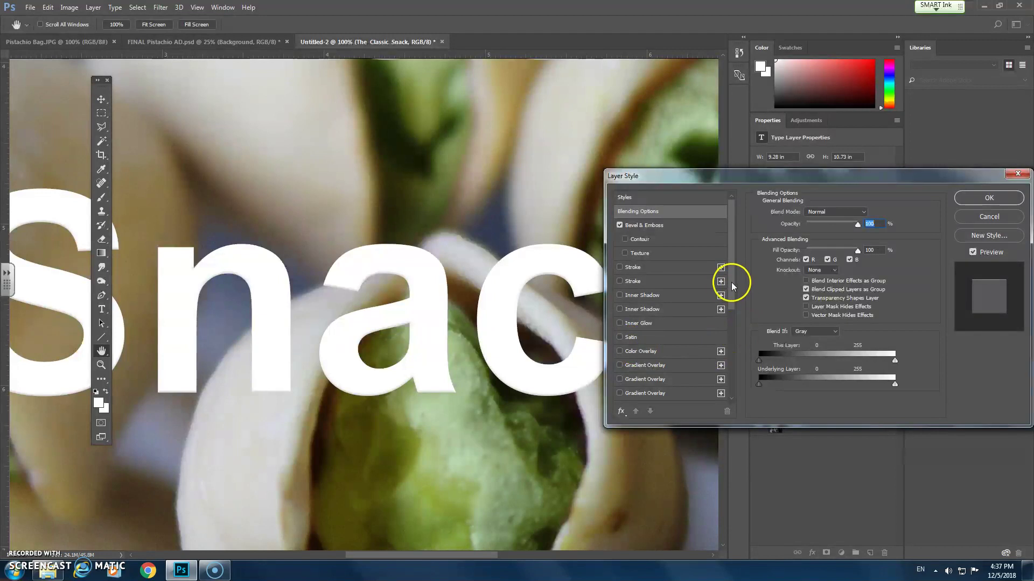
drag(731, 283, 731, 343)
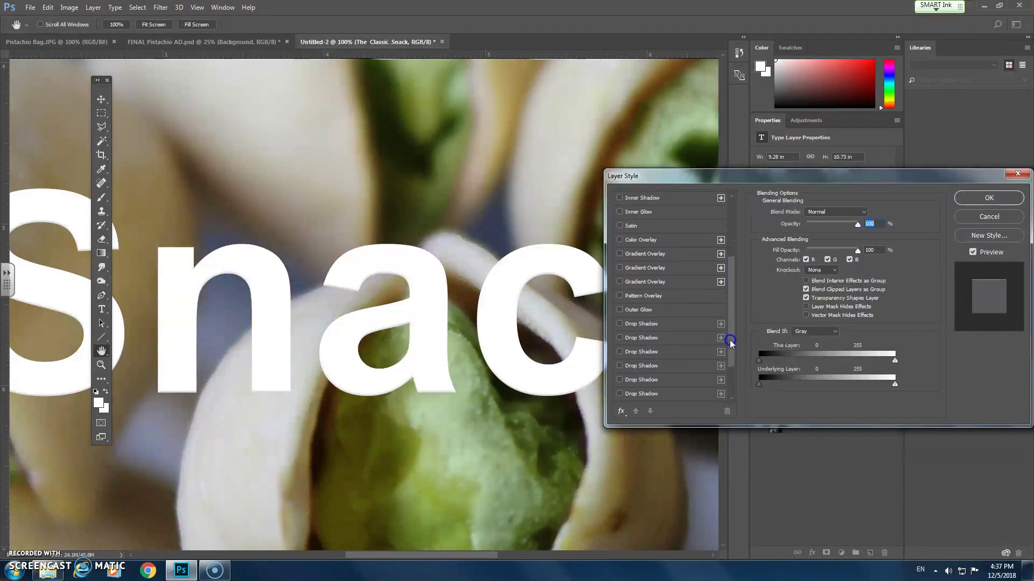
Add a drop shadow at 38% opacity and a 15° angle, then click OK.
click(621, 323)
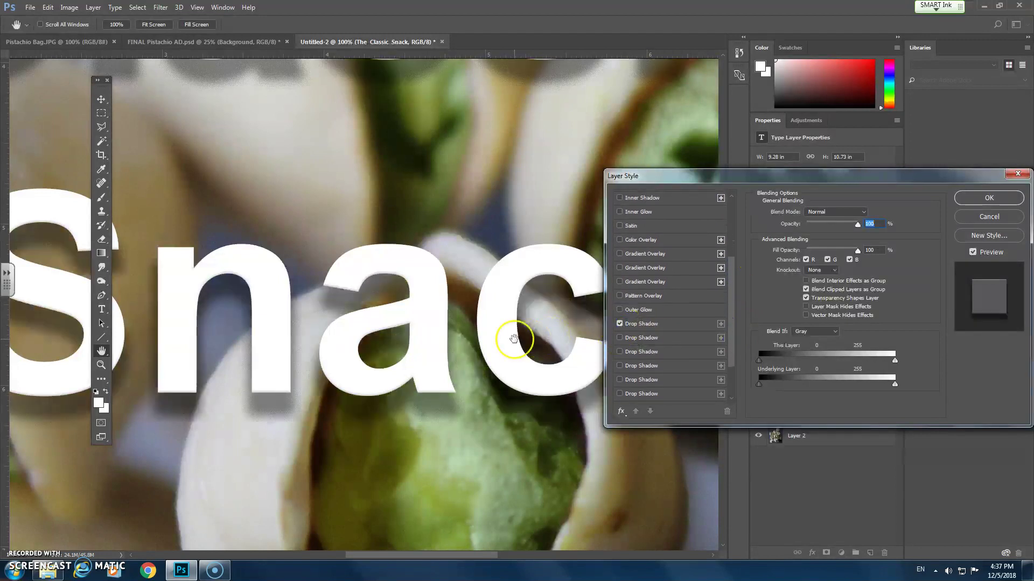
key(ctrl+minus)
key(ctrl+minus)
key(ctrl+minus)
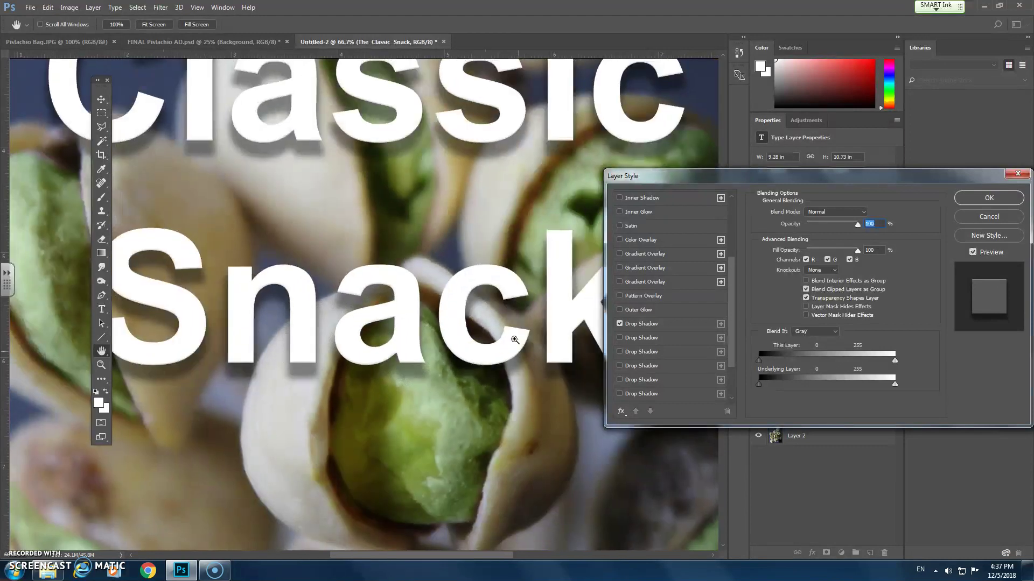
key(ctrl+minus)
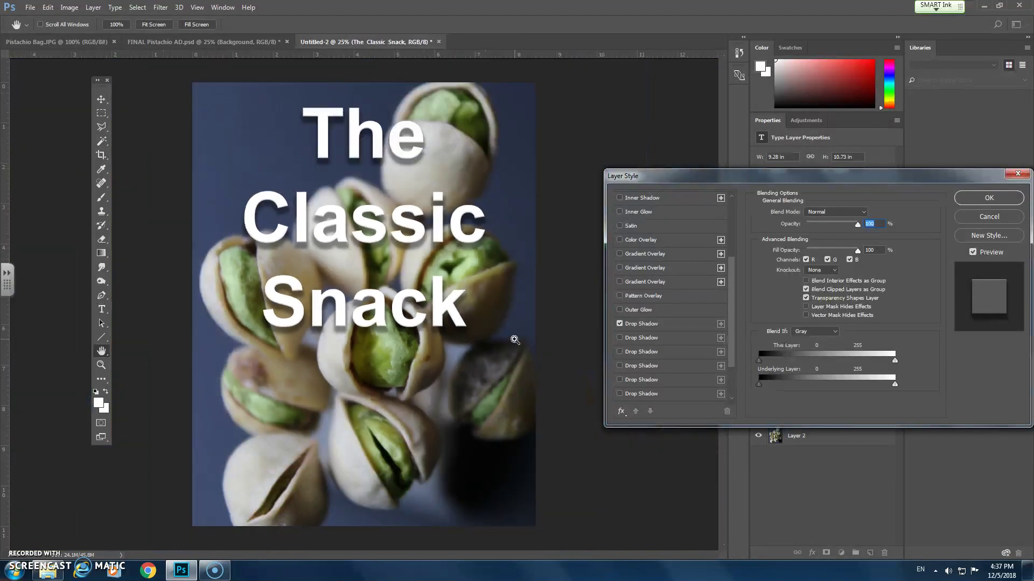
click(721, 324)
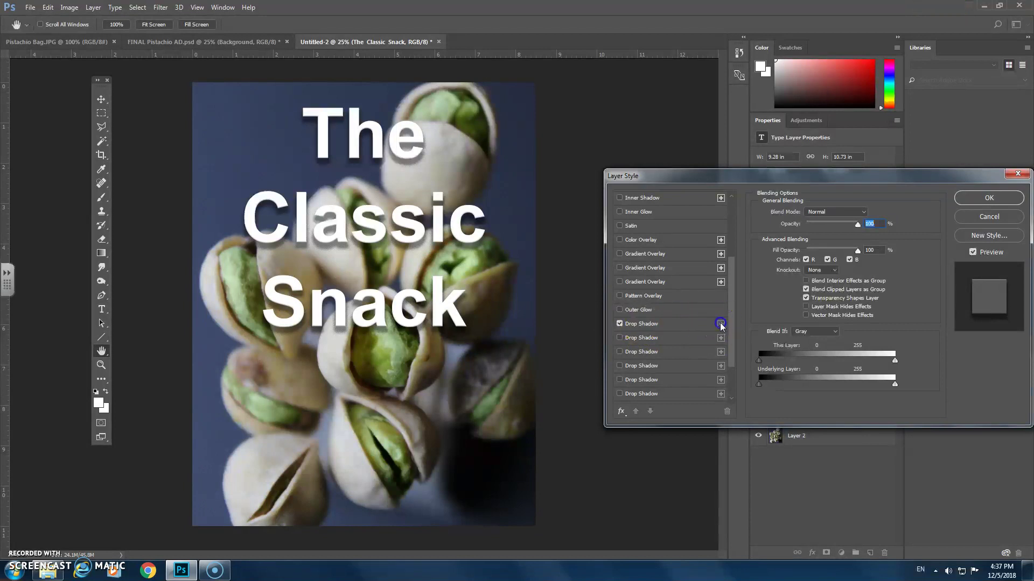
click(639, 324)
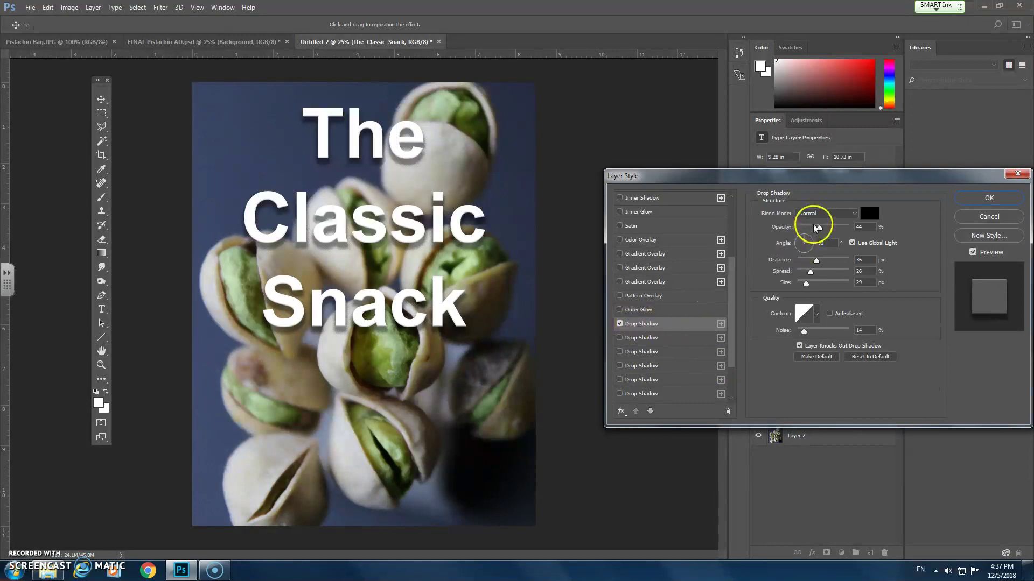
mouse_move(819, 228)
mouse_down()
mouse_move(849, 233)
mouse_move(818, 235)
mouse_up()
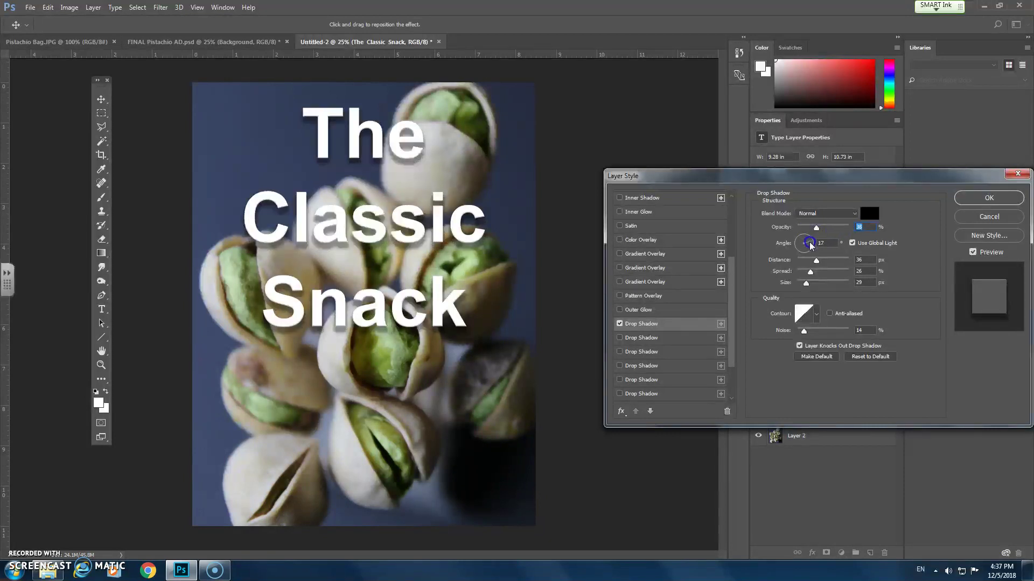
click(811, 246)
click(806, 240)
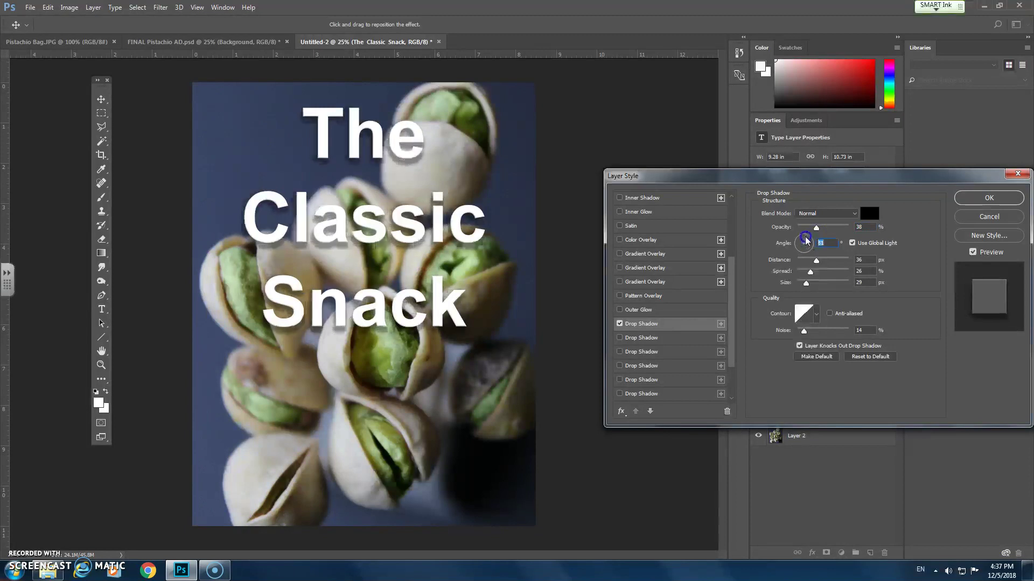
drag(807, 242, 832, 261)
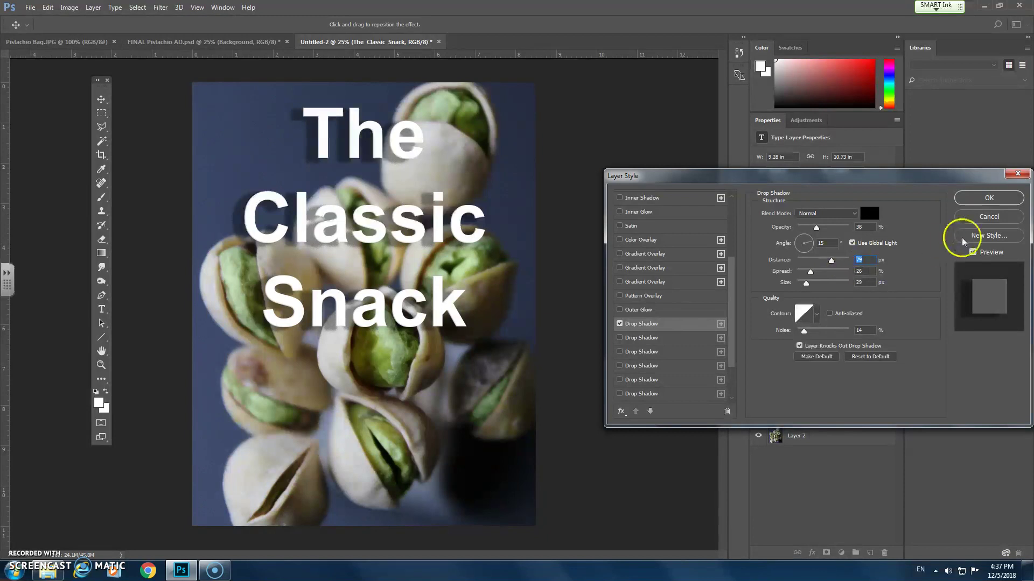
click(983, 198)
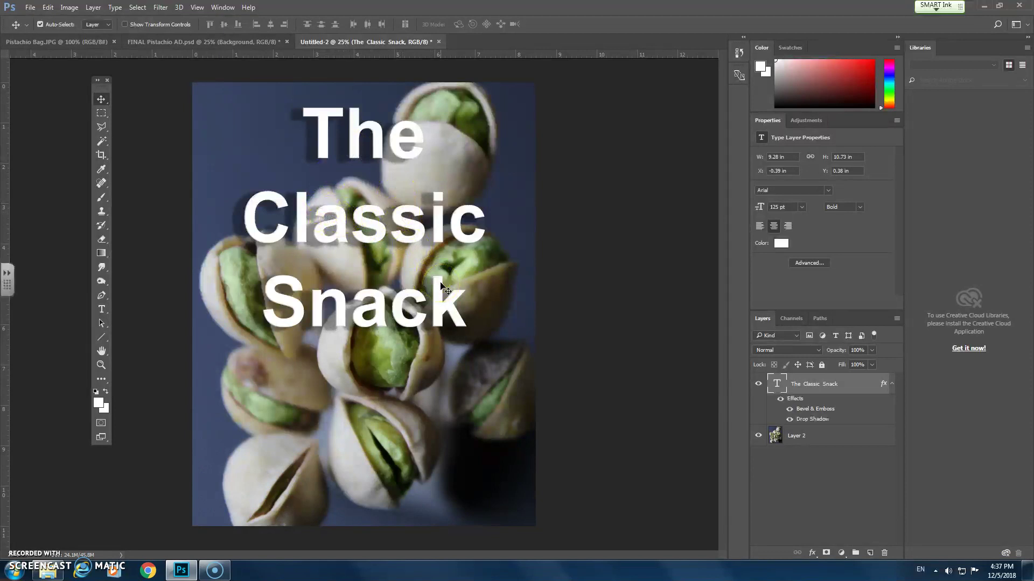
Draw a text box near the bottom of the ad with 14 pt type.
click(244, 259)
click(370, 232)
click(102, 309)
drag(302, 427, 433, 499)
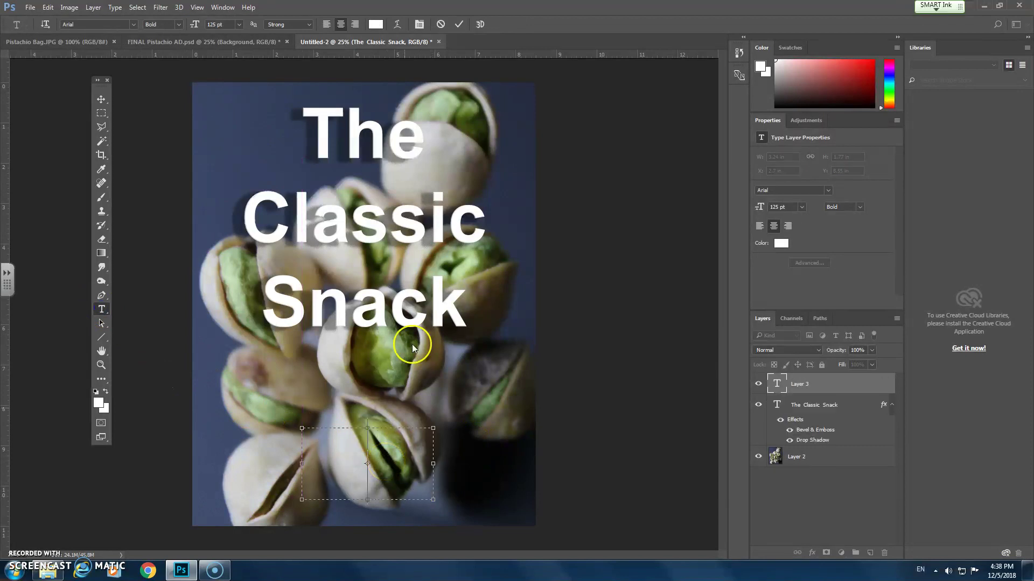
click(198, 24)
Set the new text colour to a light green.
click(376, 24)
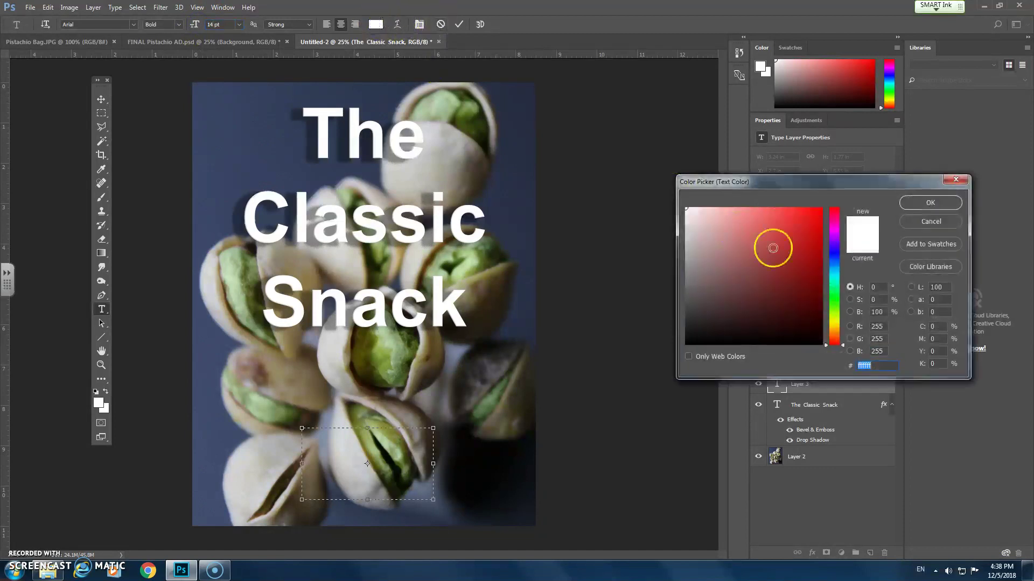
click(834, 310)
click(767, 289)
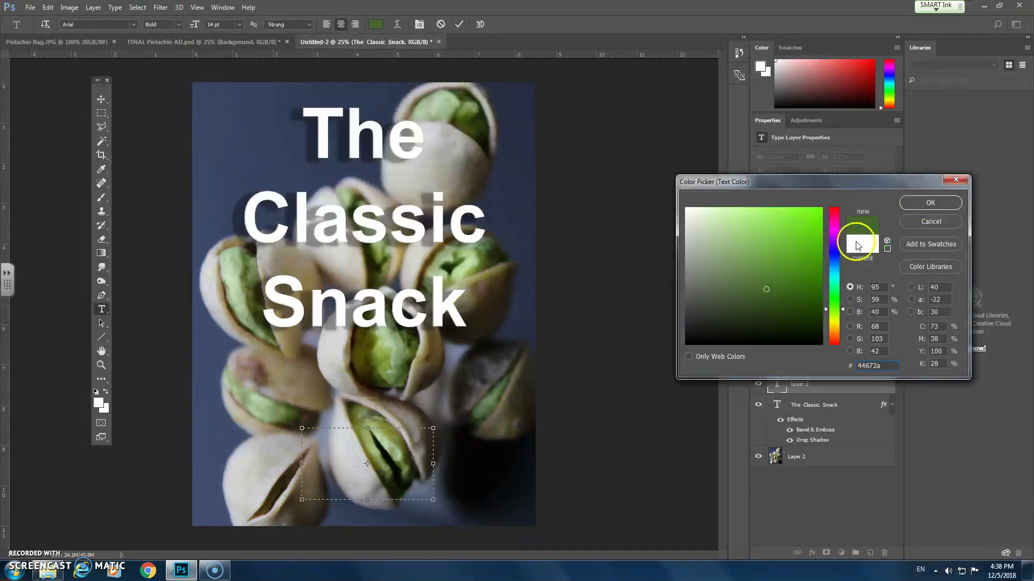
drag(755, 291, 764, 242)
click(919, 202)
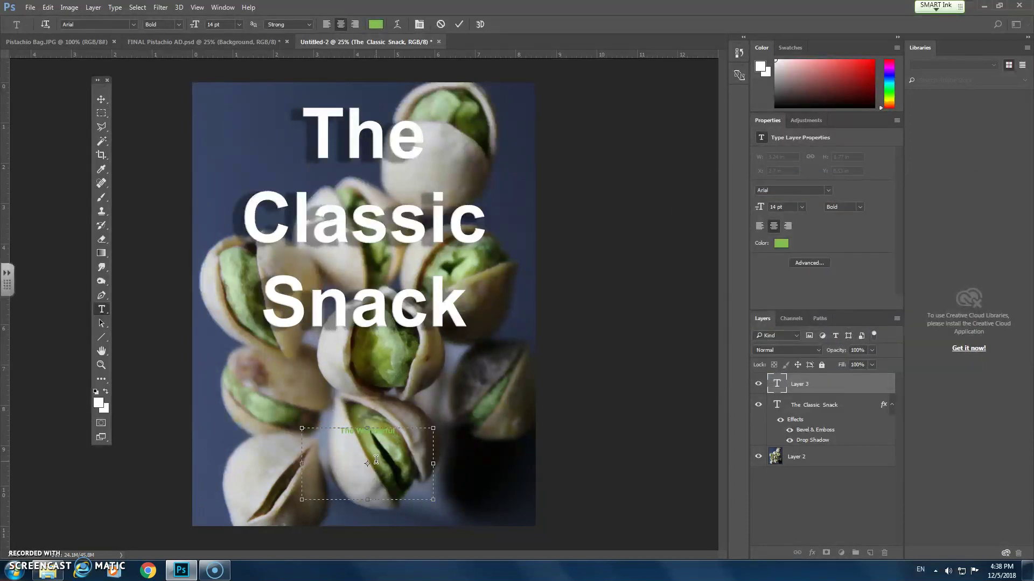
Enter the Wonderful PISTACHIOS tagline with The Wonderful Nut beneath it and commit it.
drag(415, 431, 305, 431)
click(411, 434)
click(100, 100)
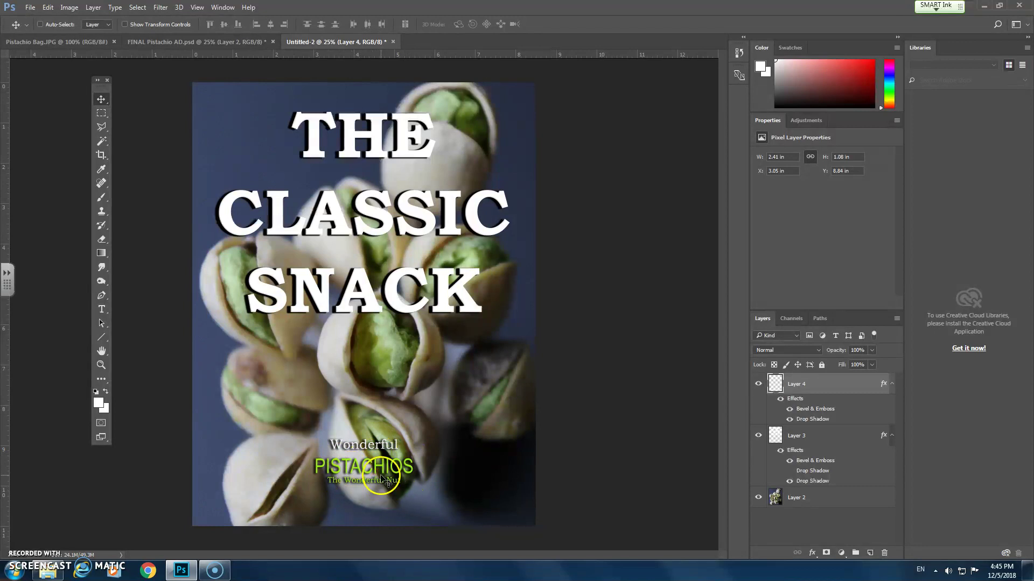
click(819, 495)
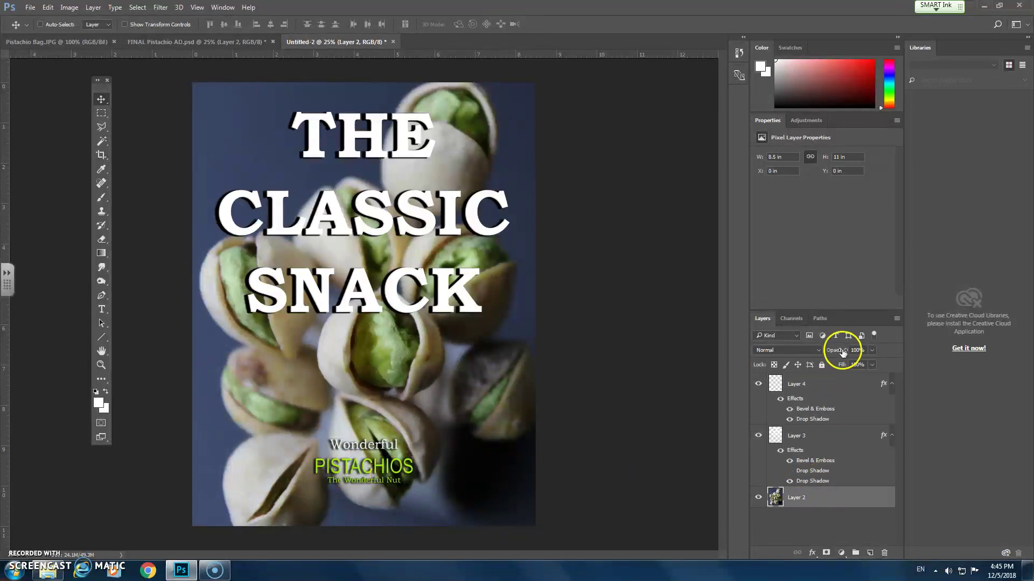
click(871, 350)
drag(856, 365, 876, 367)
click(818, 509)
Create a new empty layer and place it just above the pistachio photo.
click(871, 553)
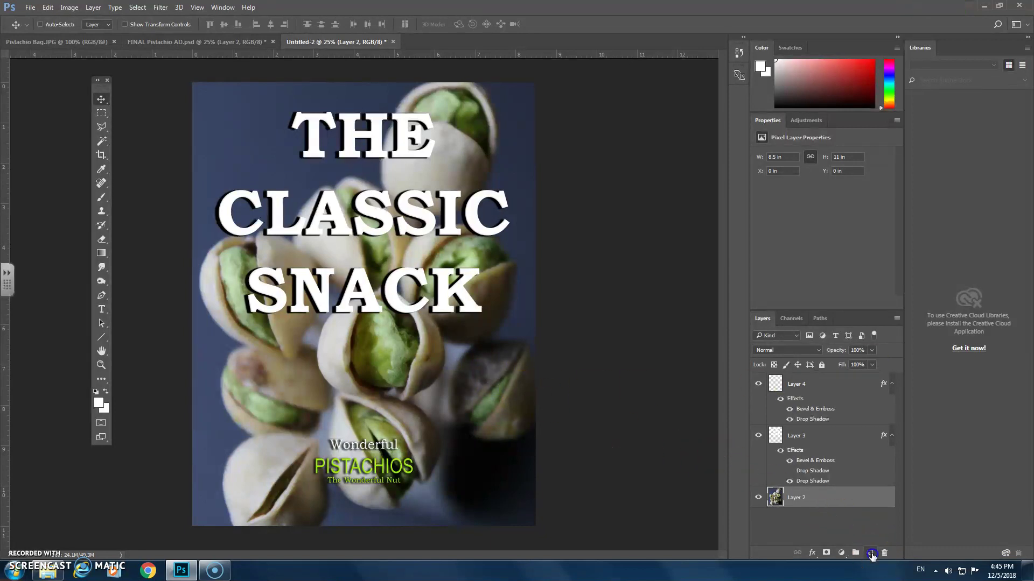
drag(818, 500, 102, 256)
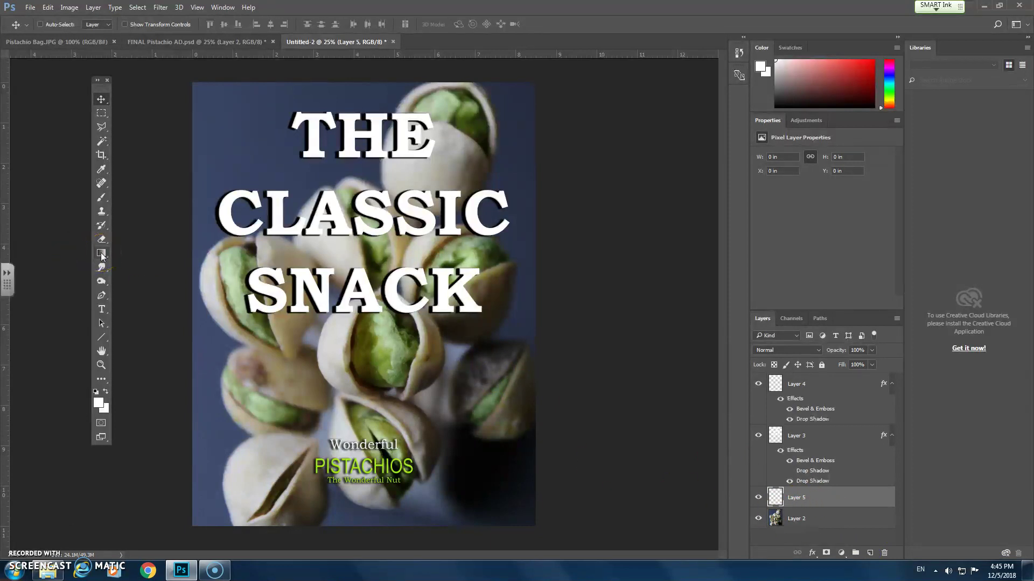
click(102, 256)
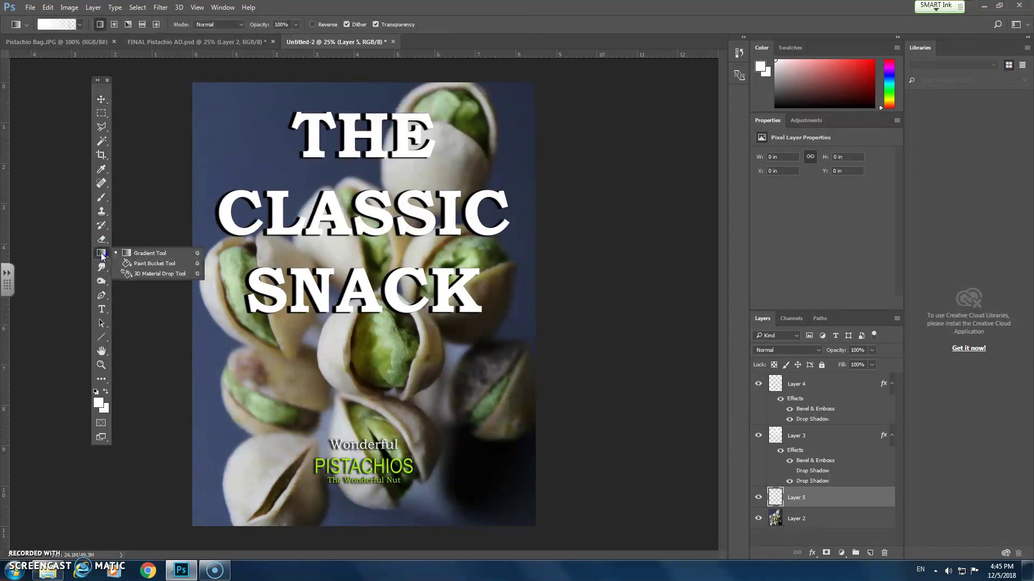
click(53, 24)
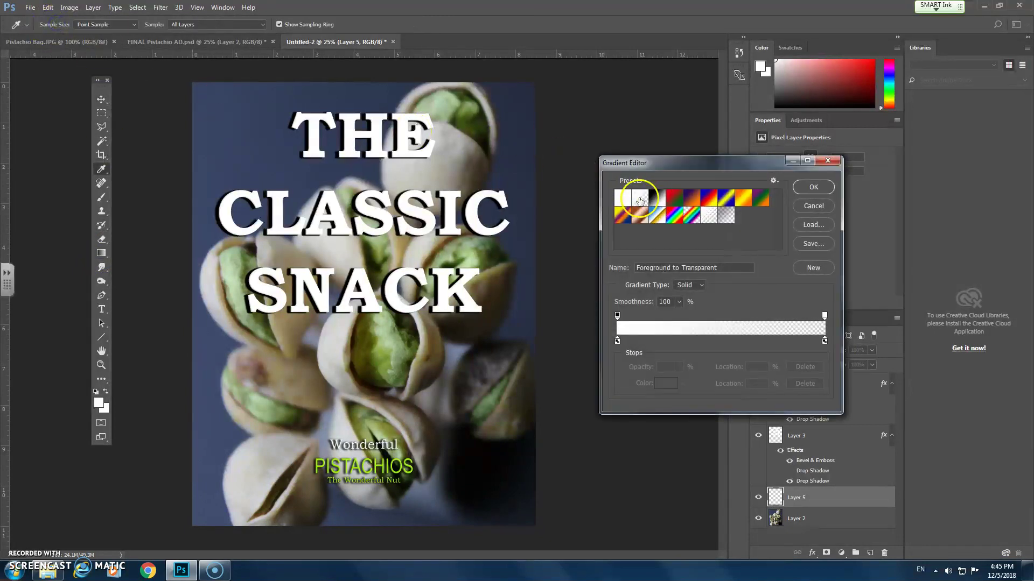
Set both gradient colour stops to black for a black-to-transparent gradient.
click(617, 341)
click(666, 383)
click(649, 325)
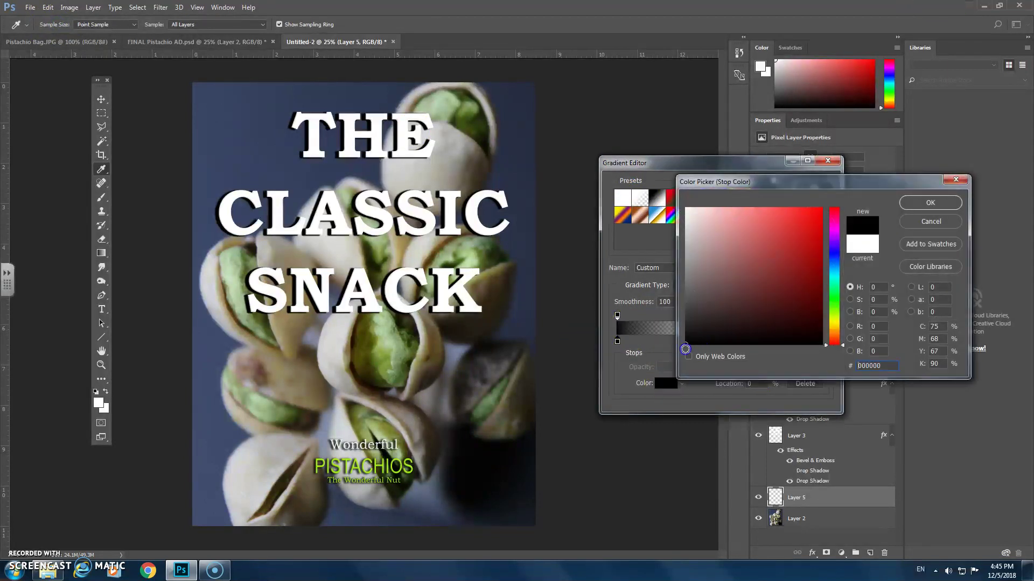
click(938, 203)
click(824, 341)
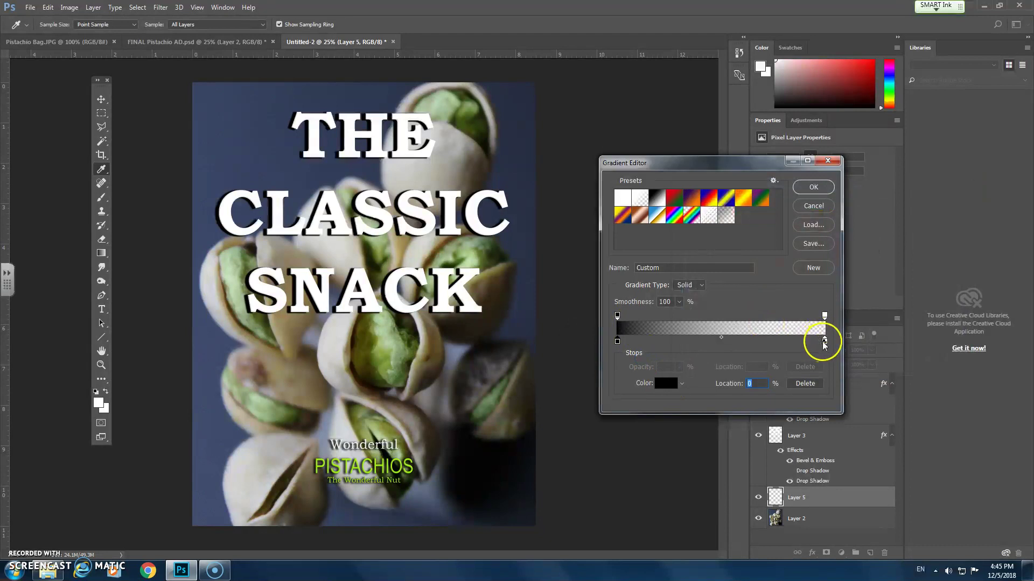
click(666, 383)
click(651, 364)
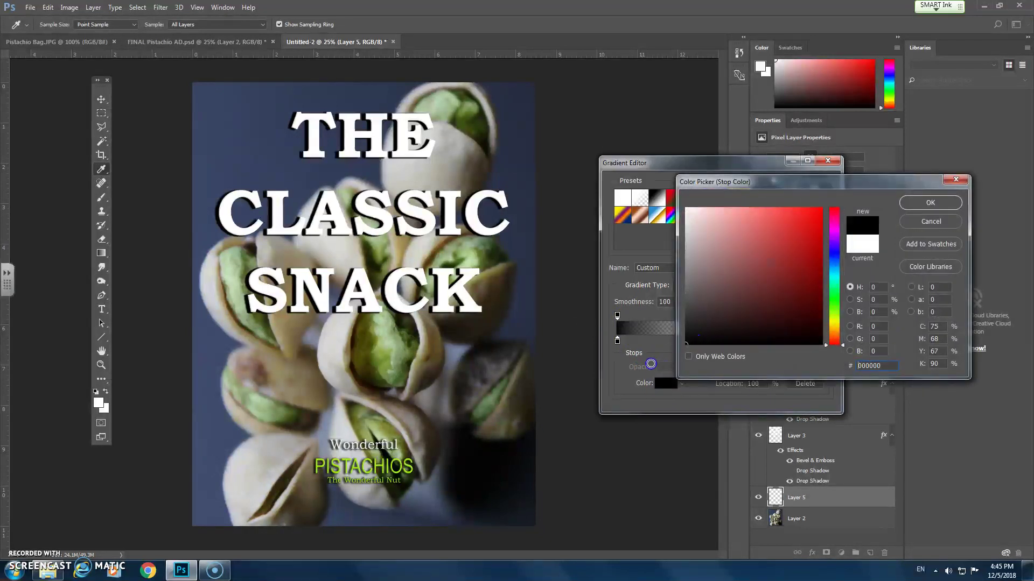
click(936, 203)
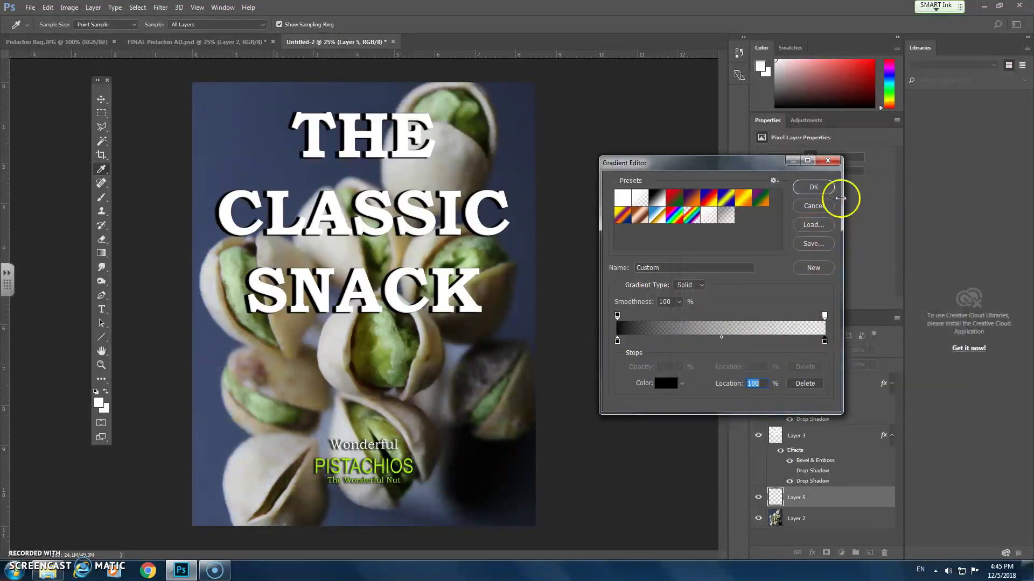
click(814, 188)
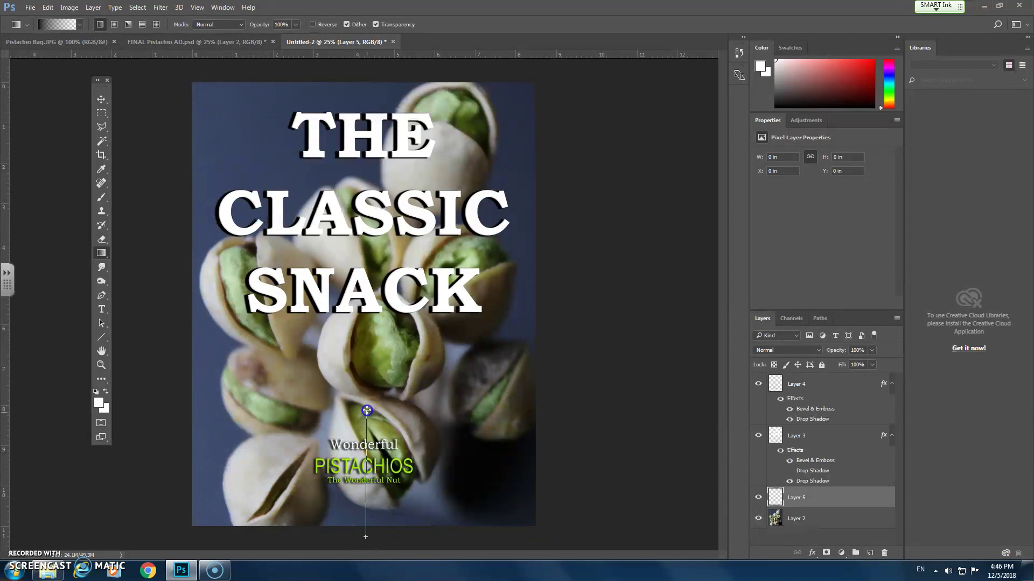
Draw black gradients from the bottom and top edges, then lower Layer 5 opacity to 79%.
drag(367, 411, 367, 410)
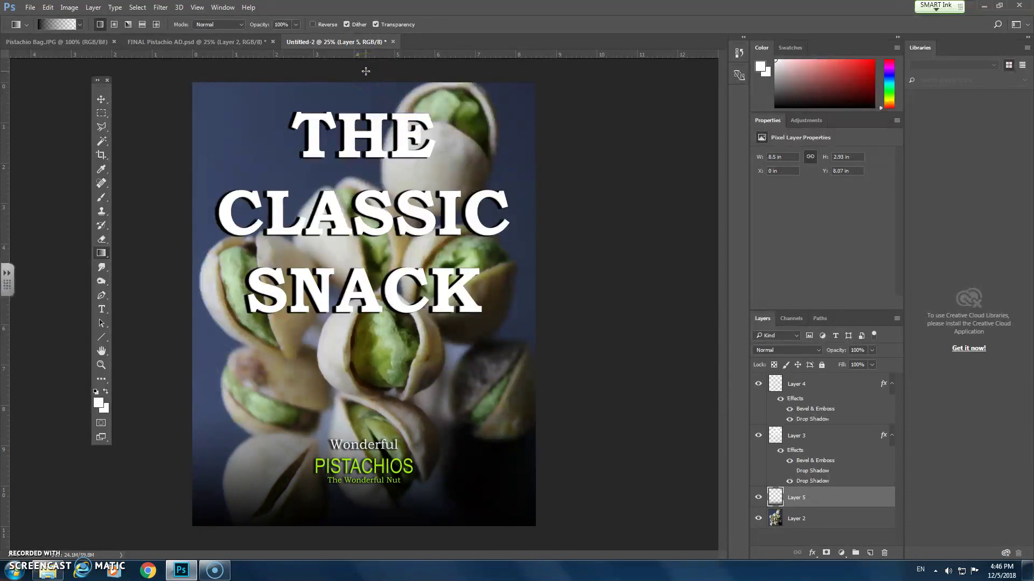
drag(365, 71, 365, 83)
drag(366, 170, 366, 170)
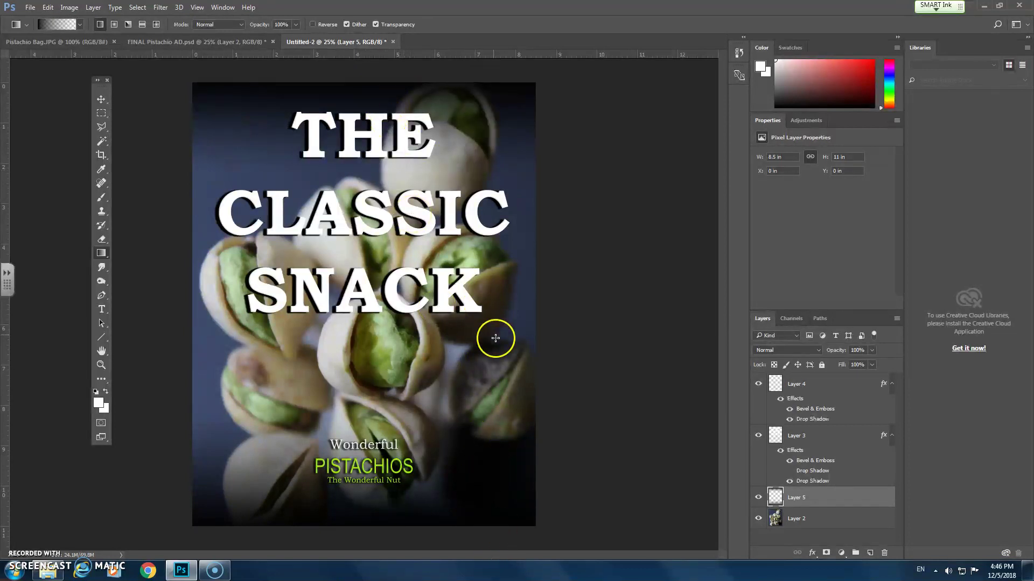
click(871, 350)
drag(871, 362, 864, 364)
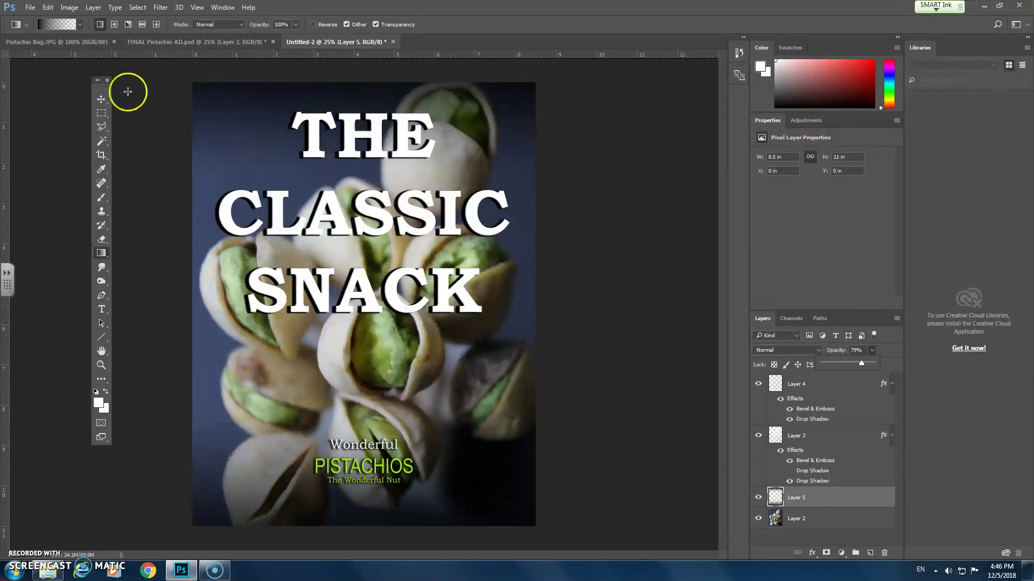
Trace the bag in Pistachio Bag.JPG with the Magnetic Lasso, then return to FINAL Pistachio AD.psd.
click(50, 42)
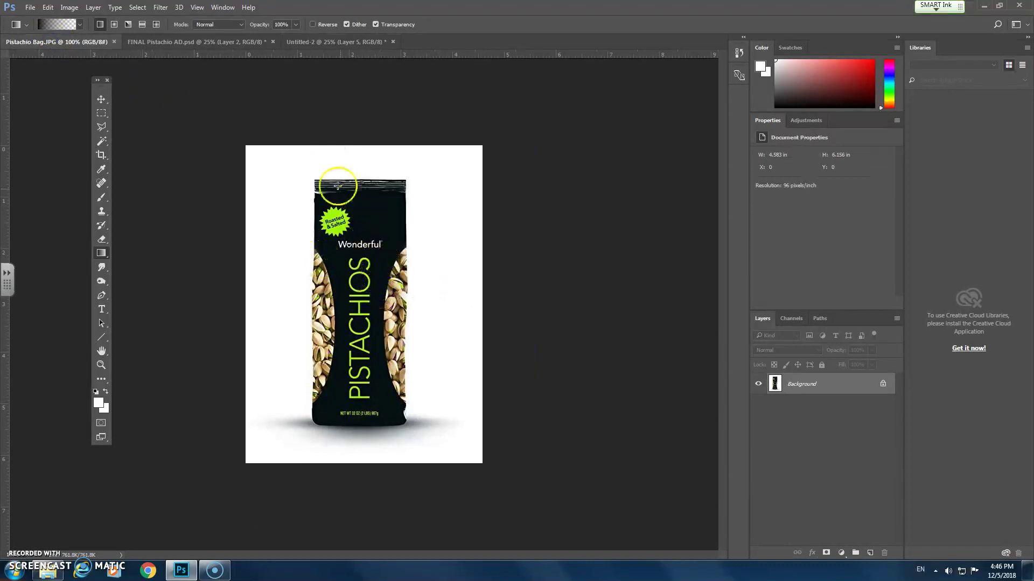
drag(102, 127, 120, 149)
click(315, 181)
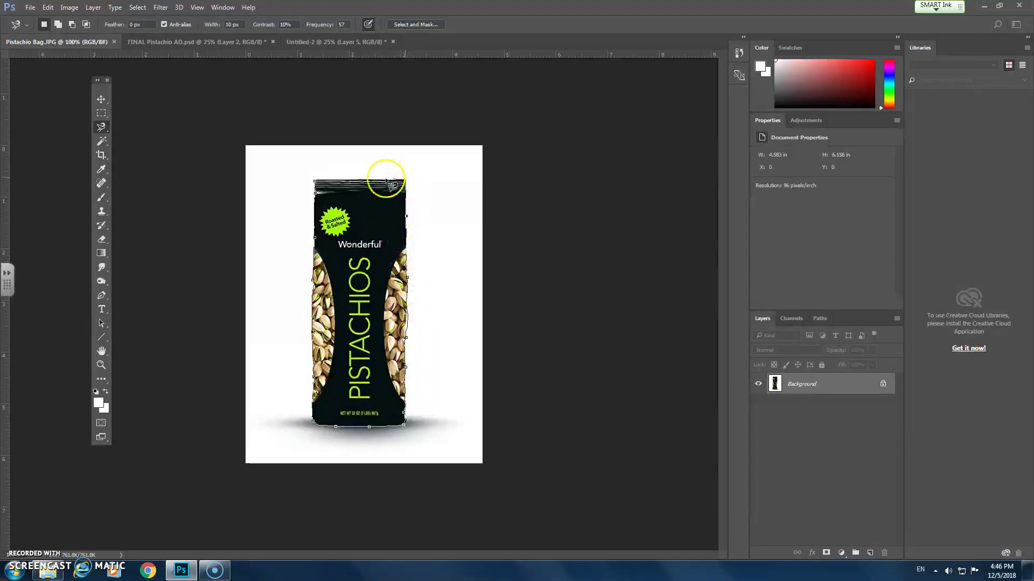
click(316, 179)
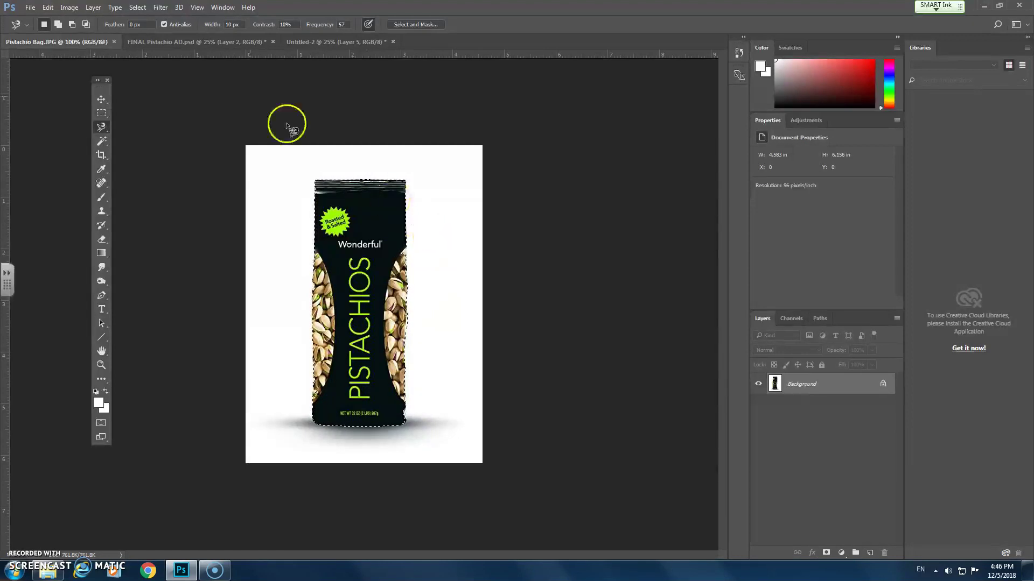
click(204, 42)
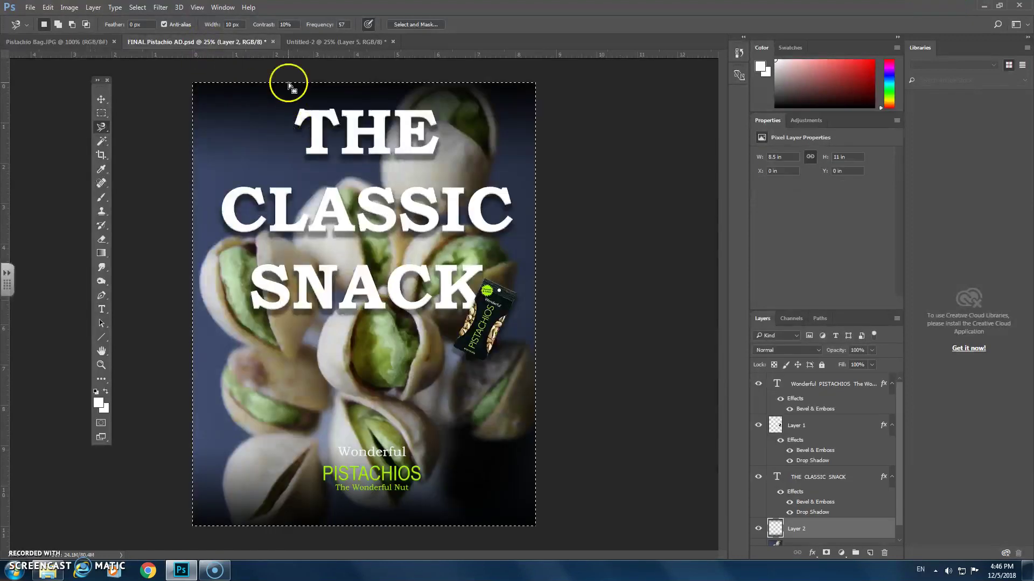
In Untitled-2, stack Layer 6 on top, scale it about 124% and tilt it beside SNACK's K.
click(310, 41)
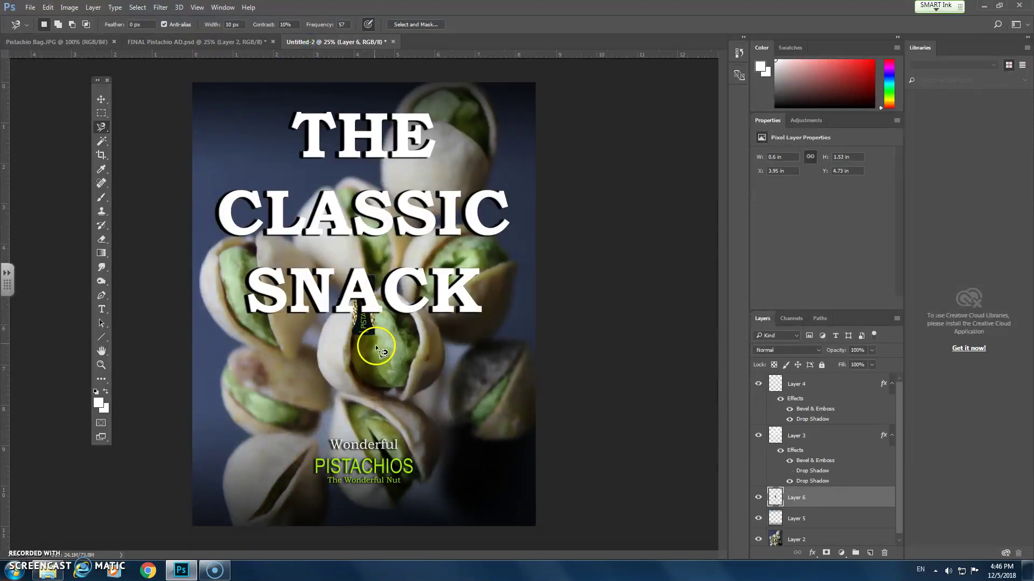
click(102, 99)
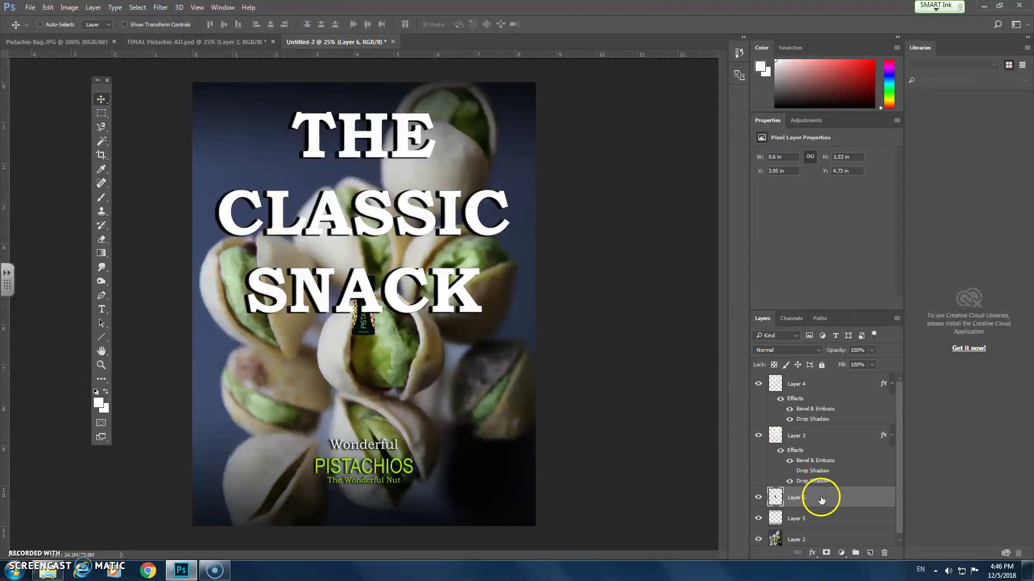
drag(821, 500, 812, 389)
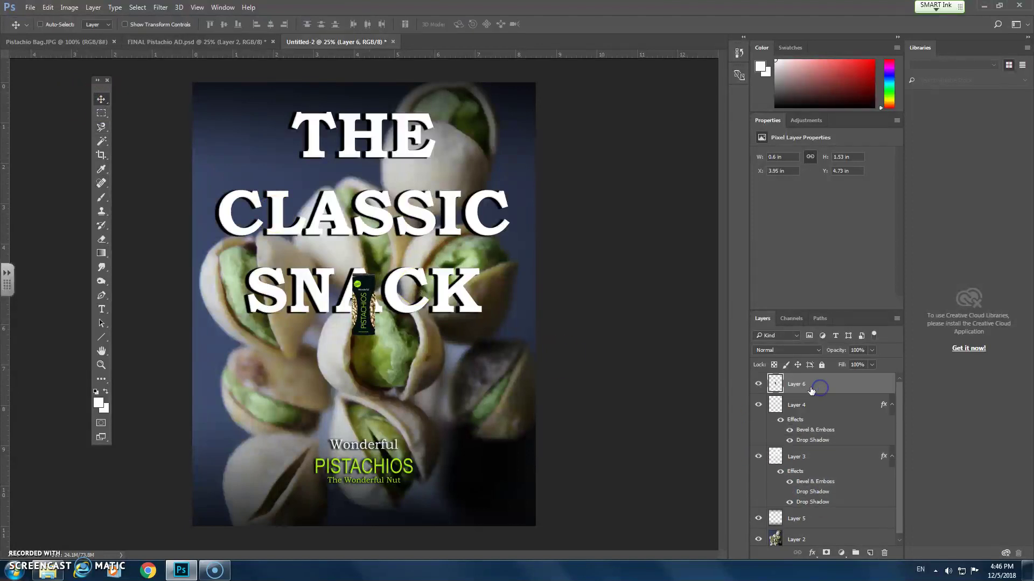
click(432, 341)
key(ctrl+t)
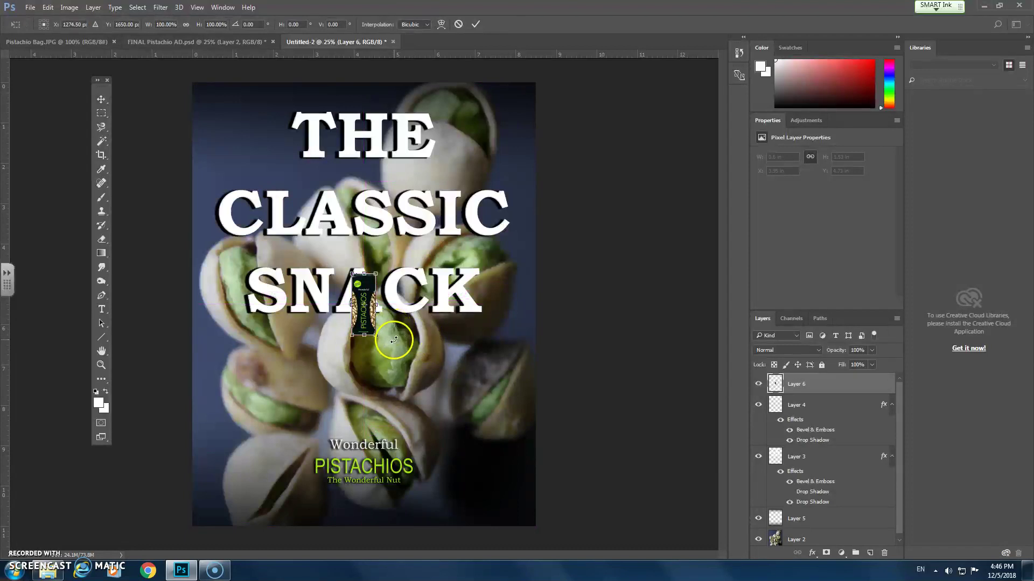
drag(375, 335, 393, 358)
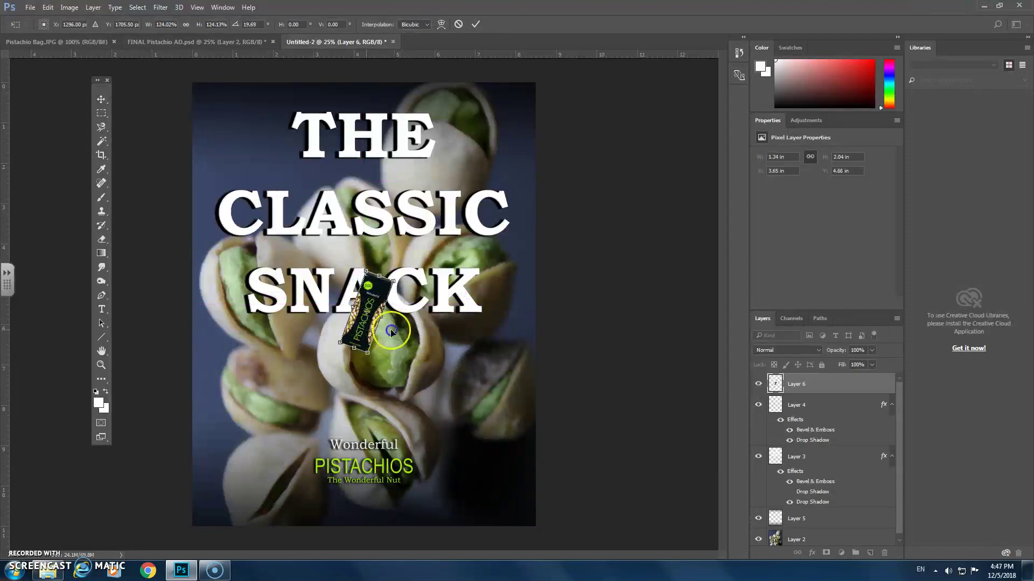
drag(370, 322, 486, 335)
key(Return)
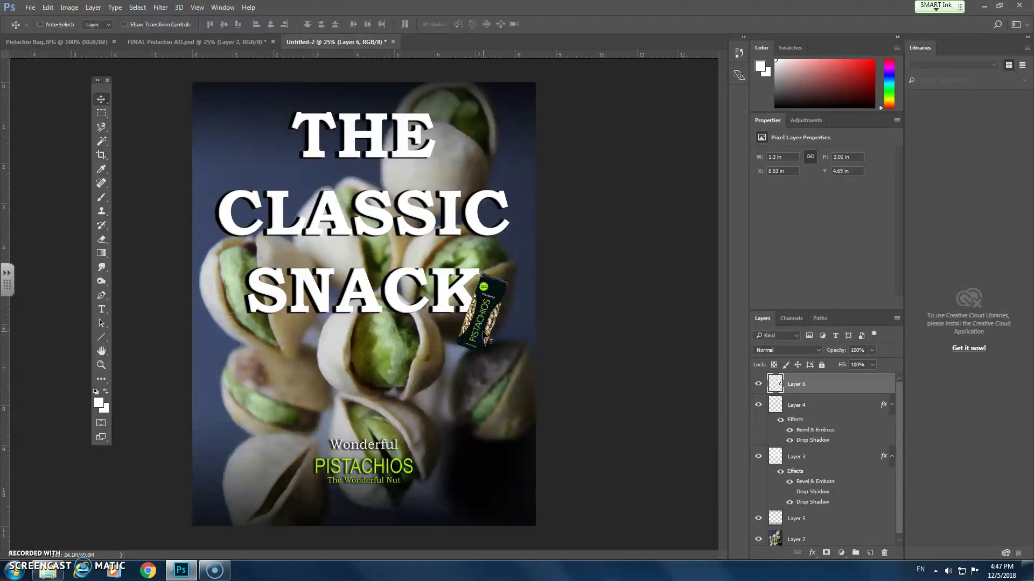
Give the bag layer a drop shadow through its Layer Style.
double_click(855, 386)
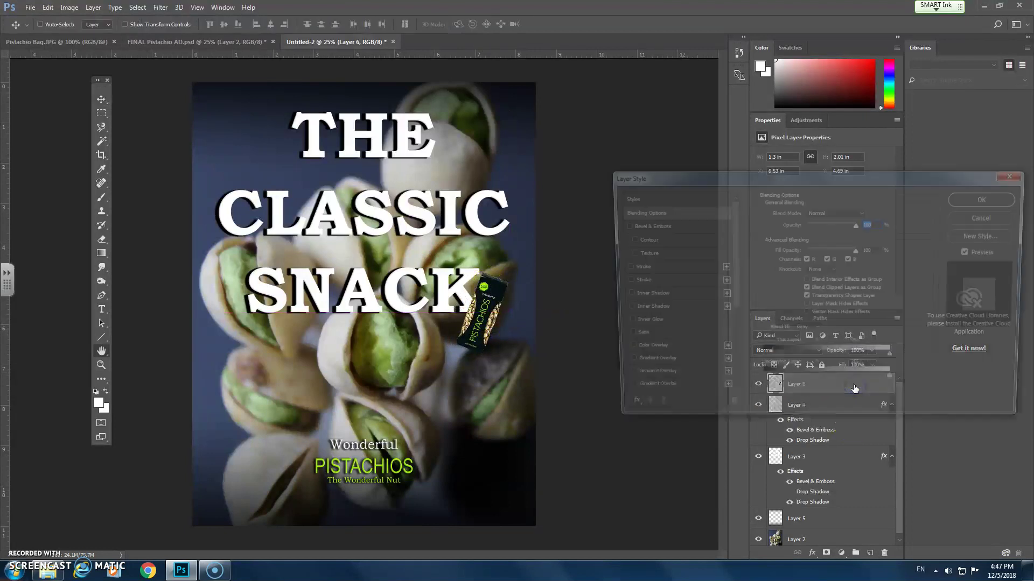
drag(730, 289, 730, 344)
click(620, 336)
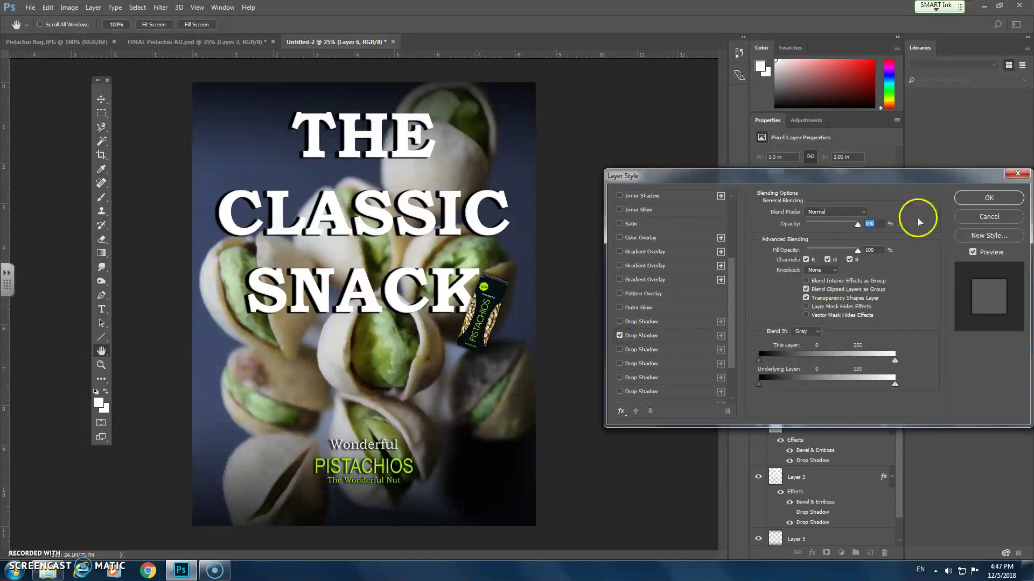
click(989, 198)
key(v)
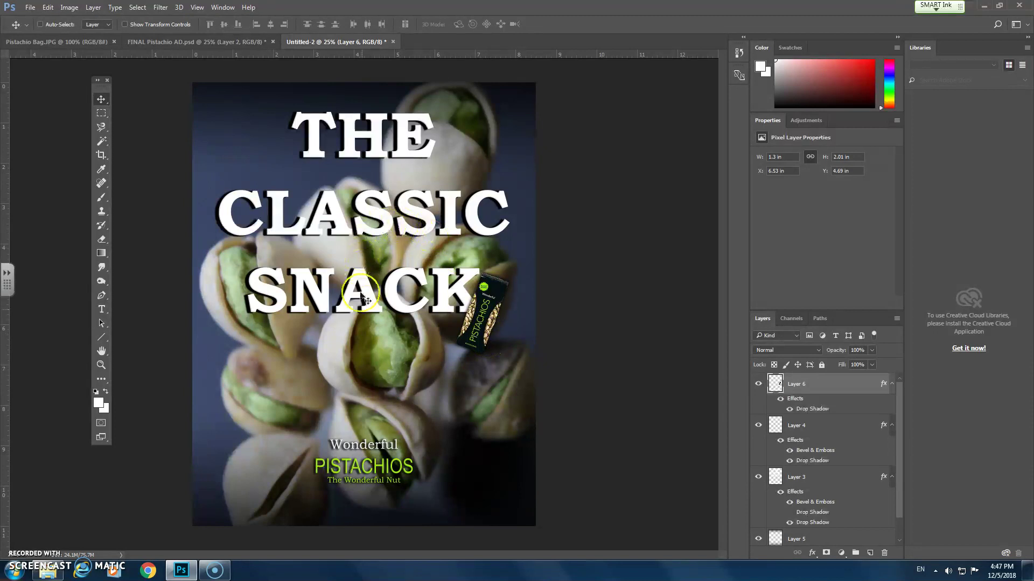
click(509, 446)
Save a copy as the JPEG 'Final Pistachio AD 2' at maximum quality 12.
click(30, 7)
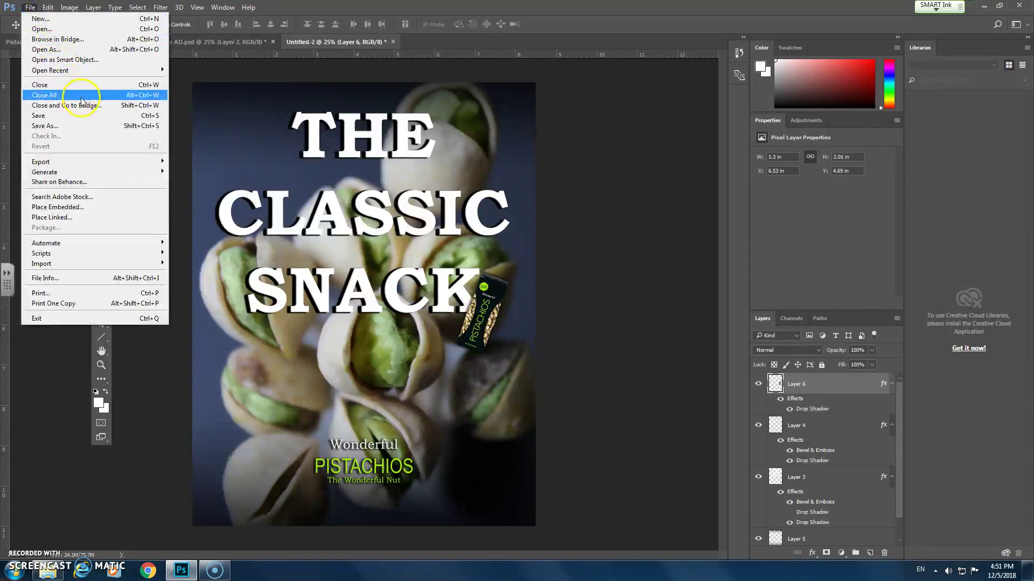
click(89, 126)
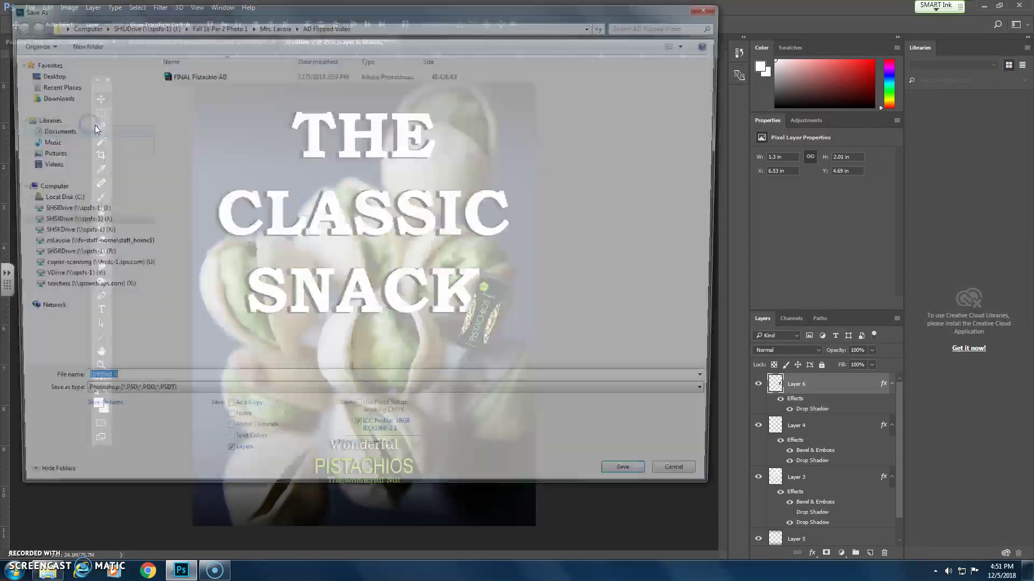
click(119, 399)
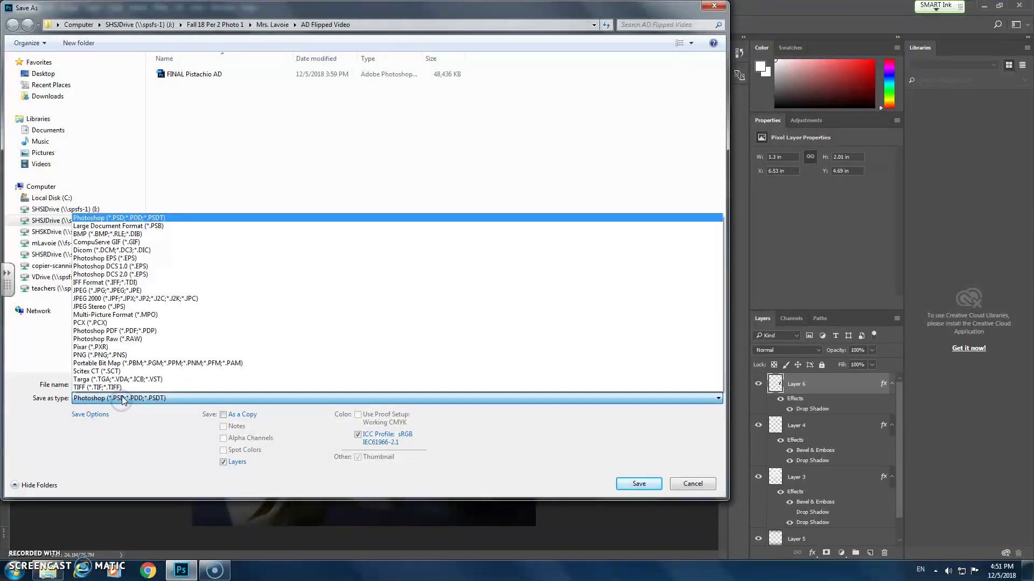
click(102, 291)
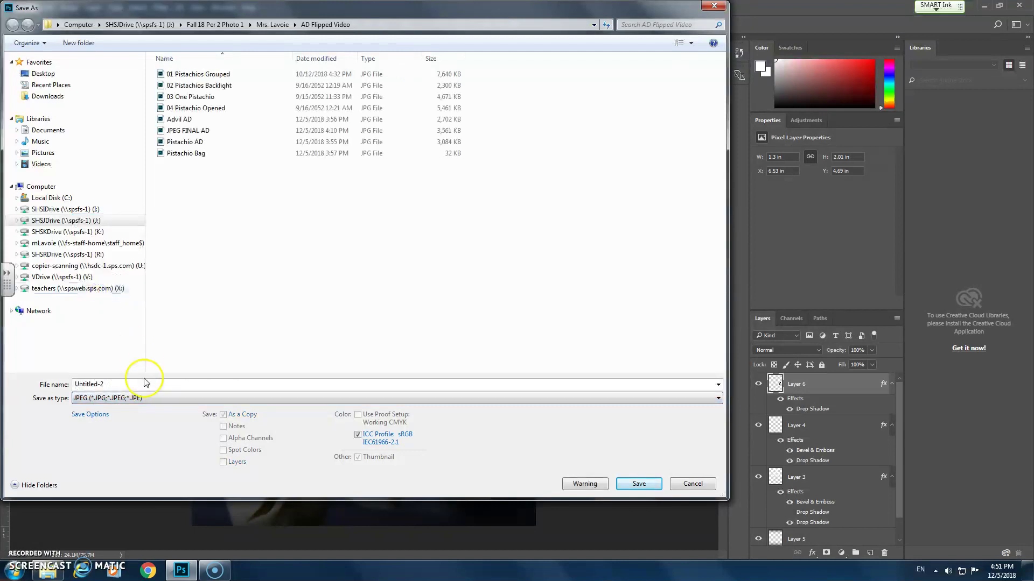
double_click(114, 385)
text(Final Pistachio)
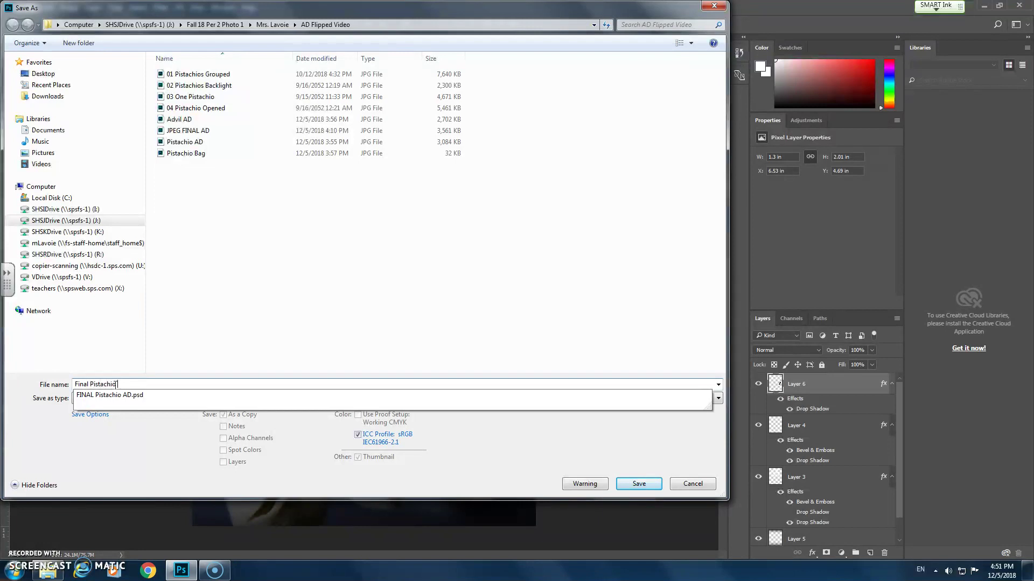
text( AD )
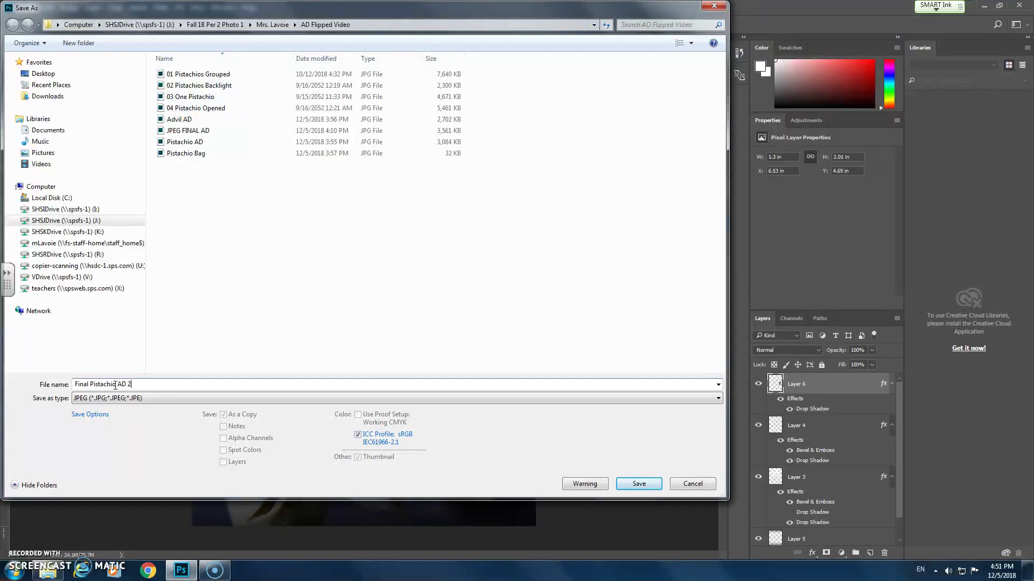
text(2)
click(639, 483)
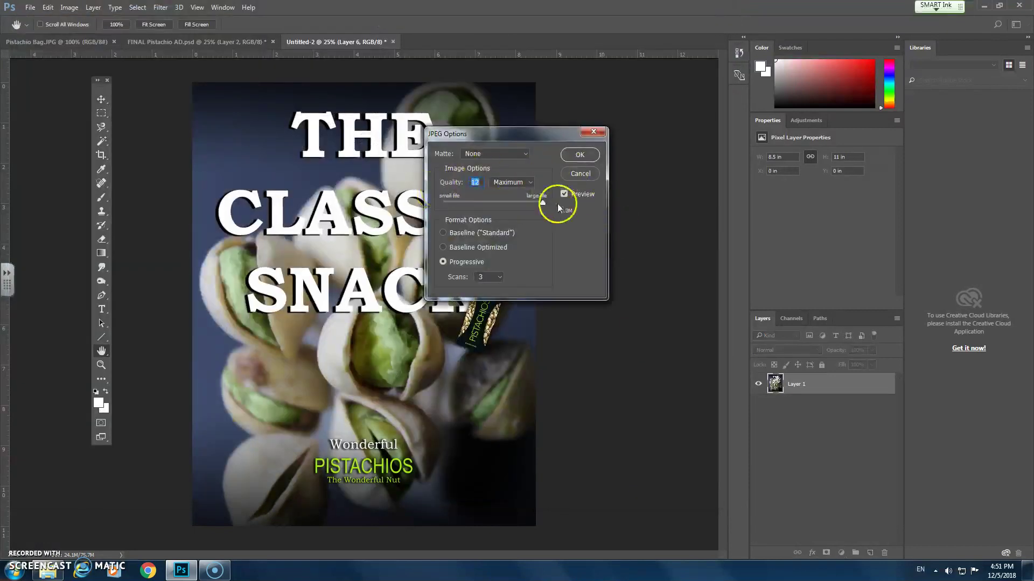
click(580, 156)
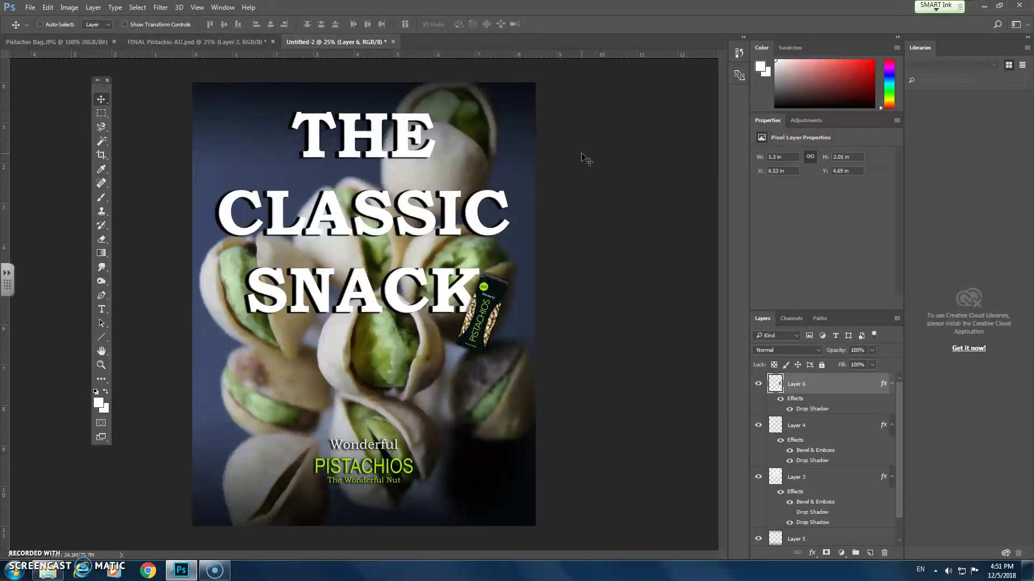
In Explorer's AD Flipped Video folder, select FINAL Pistachio AD and widen the list to show file sizes.
click(286, 401)
click(48, 570)
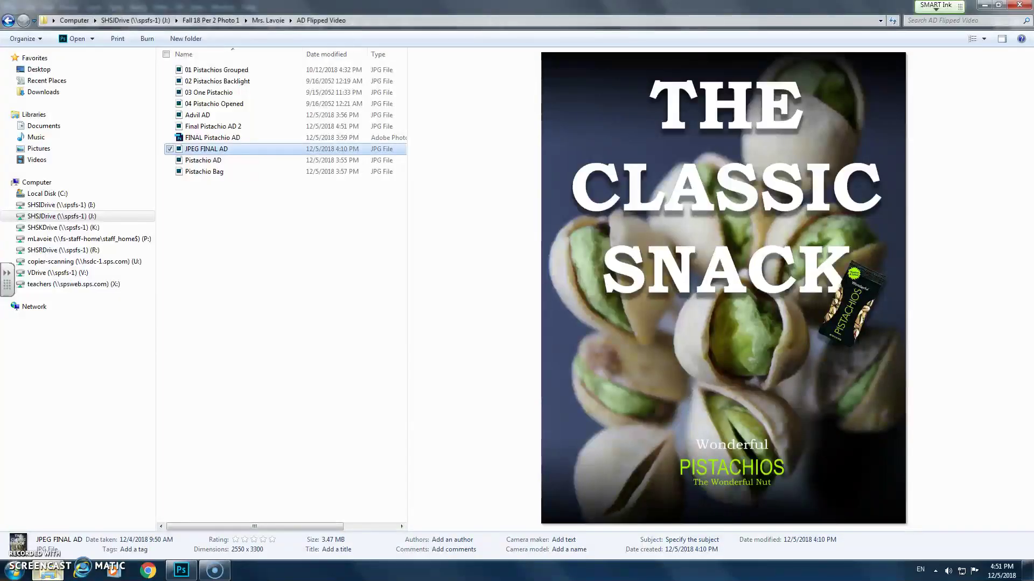
drag(237, 149, 204, 154)
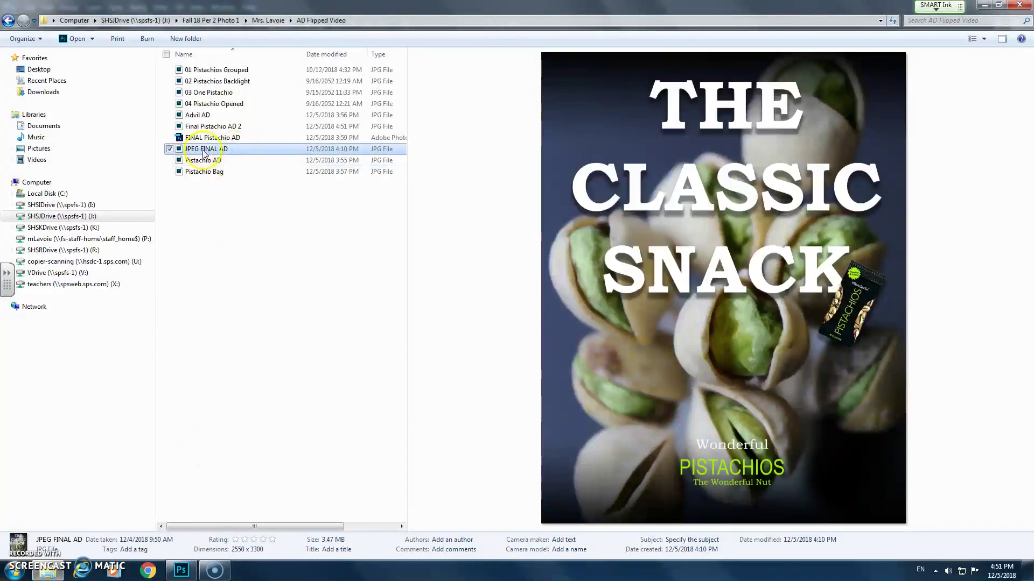
click(379, 139)
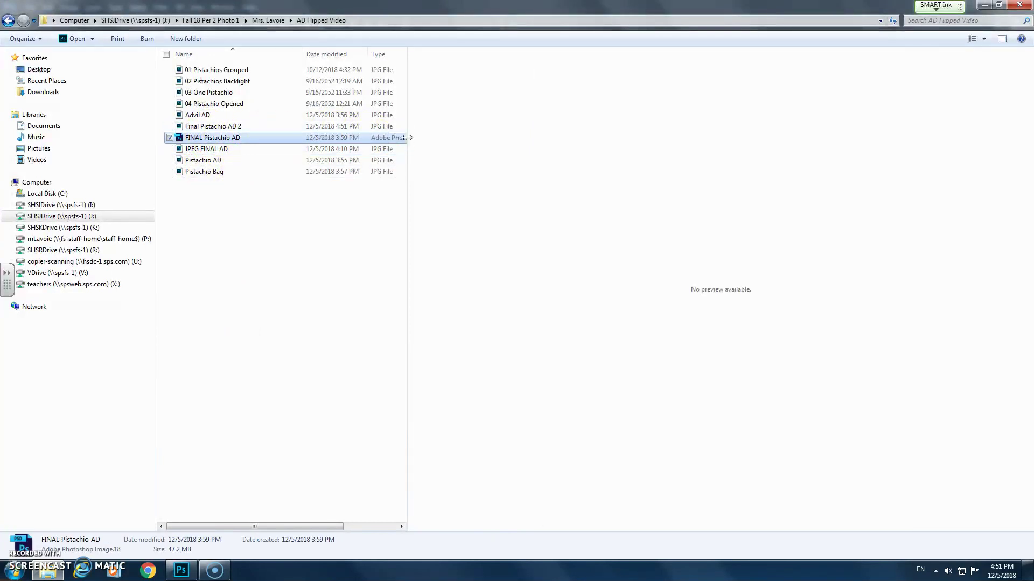
drag(408, 138, 503, 141)
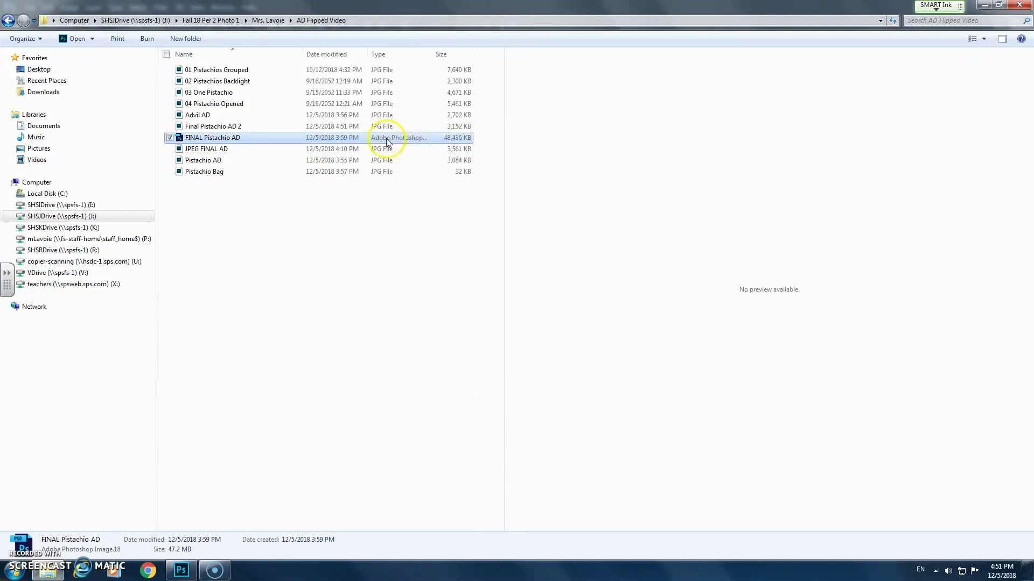